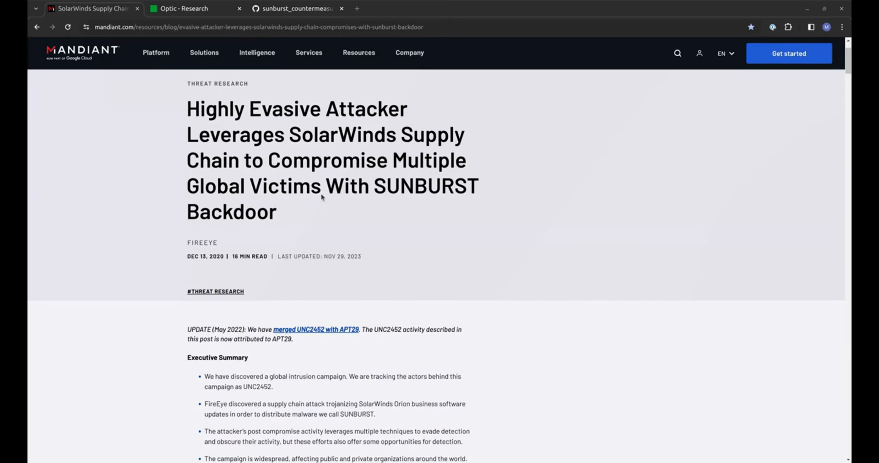
Step: Switch to Optic and fork the "vignette: osint and phish" view under the name "mb osint"
left_click(198, 8)
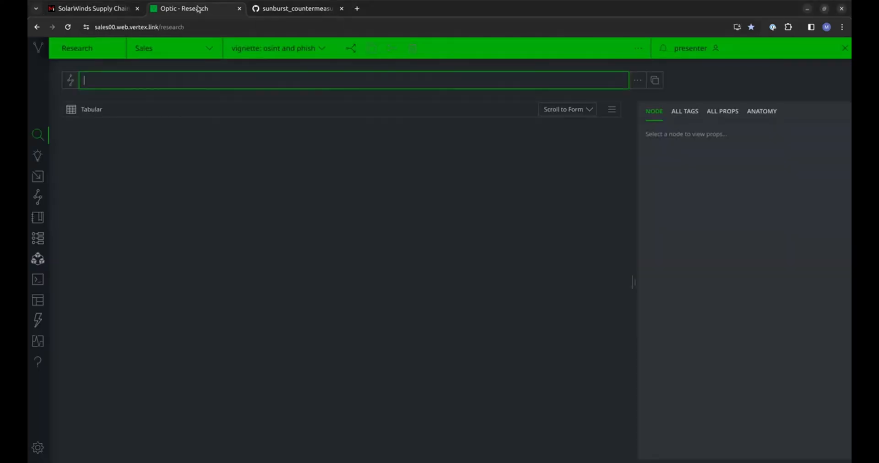
left_click(350, 50)
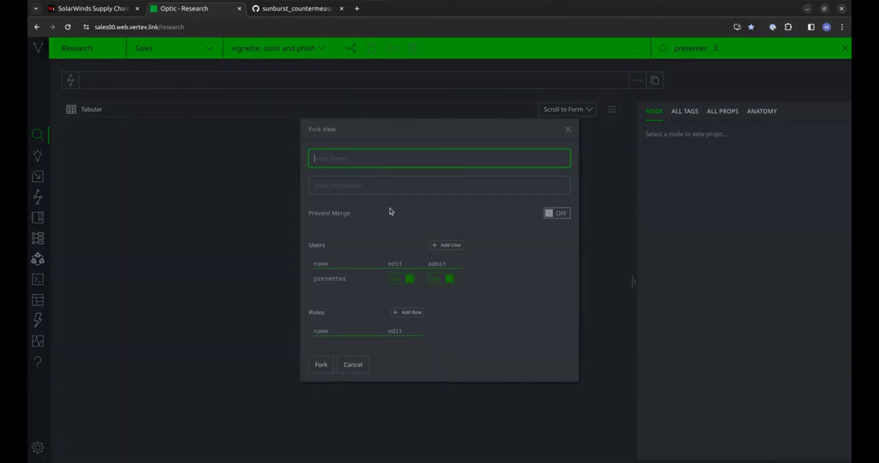
type("mb osint")
left_click(320, 365)
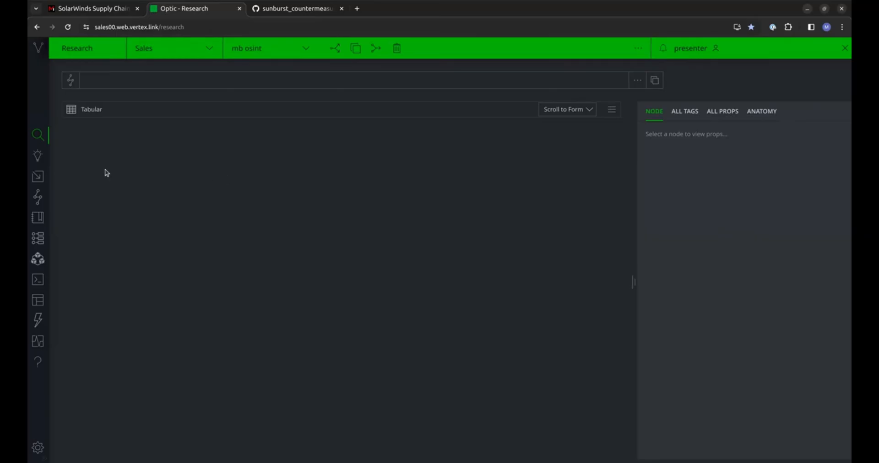
Step: Open the Fireeye "Highly Evasive Attacker" report in Spotlight and slightly widen the extracted nodes area beside the document
left_click(38, 155)
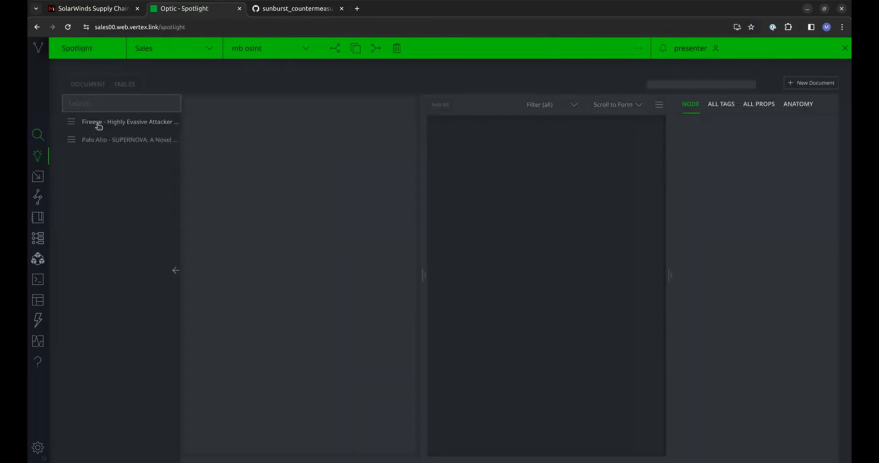
left_click(99, 124)
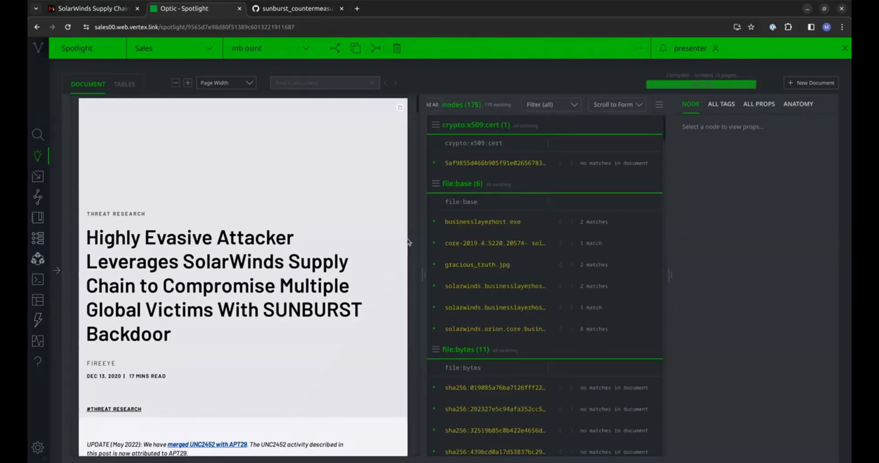
left_click_drag(421, 274, 414, 275)
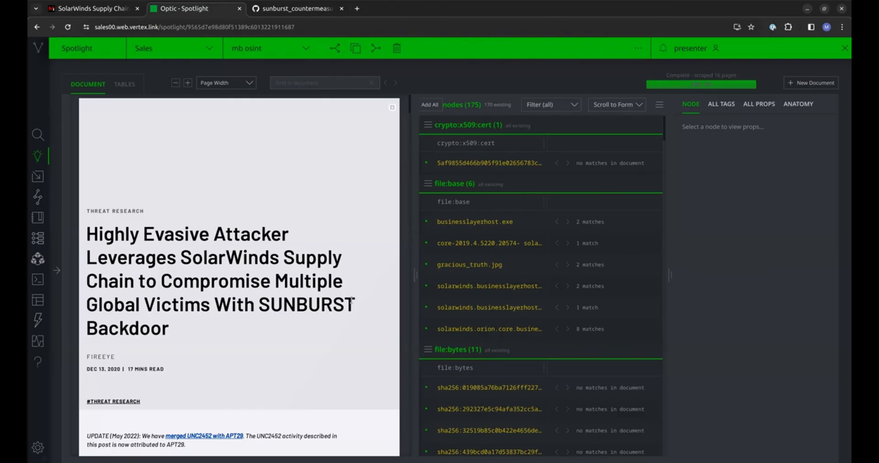
Step: Set the document's media:news:title from the report's full headline, "Highly Evasive Attacker" through "SUNBURST Backdoor"
scroll(352, 304, "down", 3)
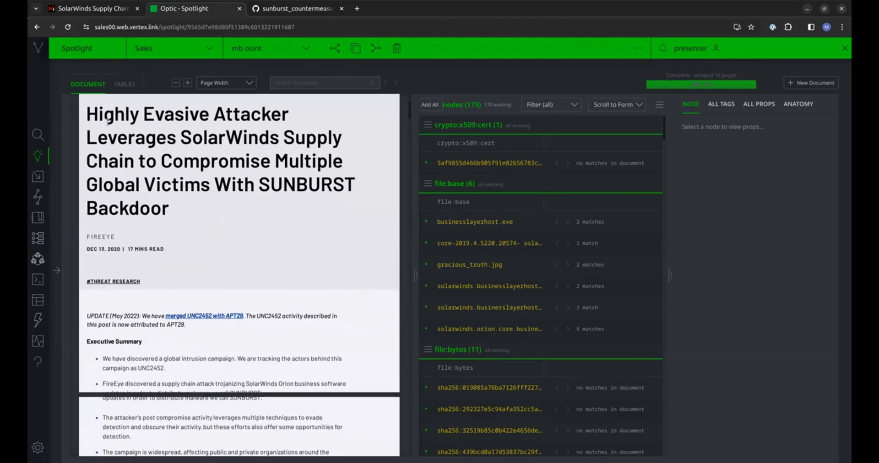
left_click_drag(85, 120, 168, 205)
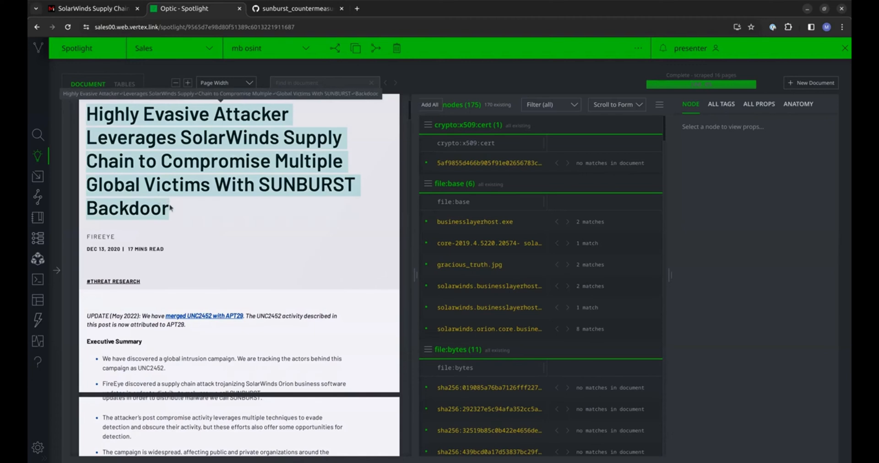
right_click(156, 206)
mouse_move(295, 282)
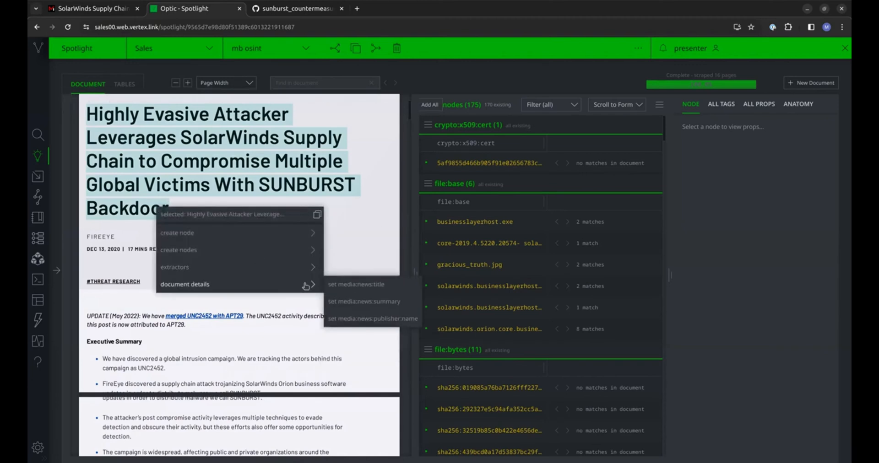
left_click(335, 285)
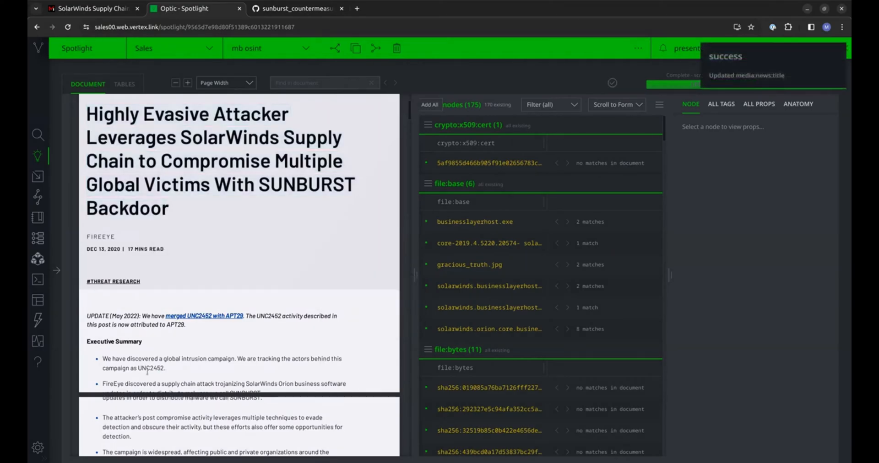
Step: Set media:news:summary from the first Executive Summary bullet's opening line and media:news:publisher:name from the word FireEye
right_click(104, 360)
mouse_move(252, 435)
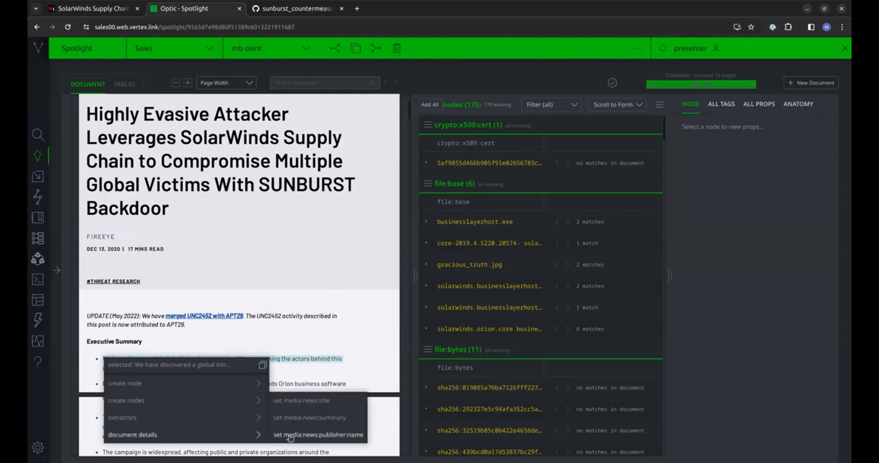
left_click(298, 417)
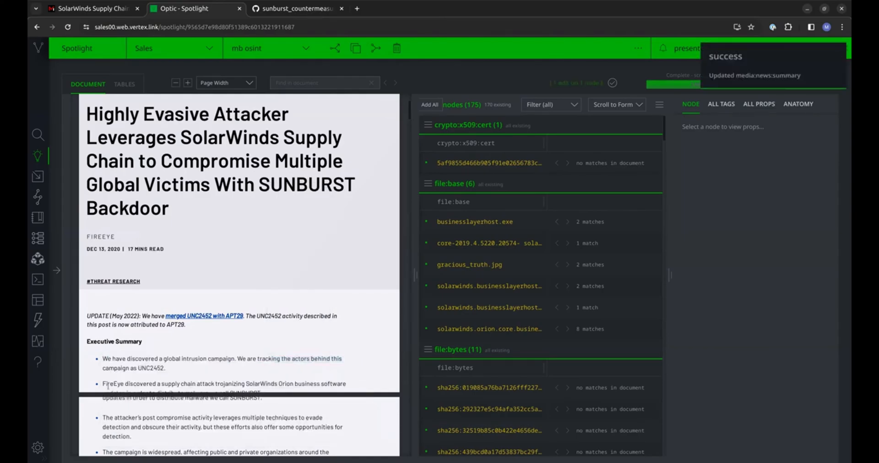
double_click(108, 386)
right_click(108, 386)
mouse_move(169, 445)
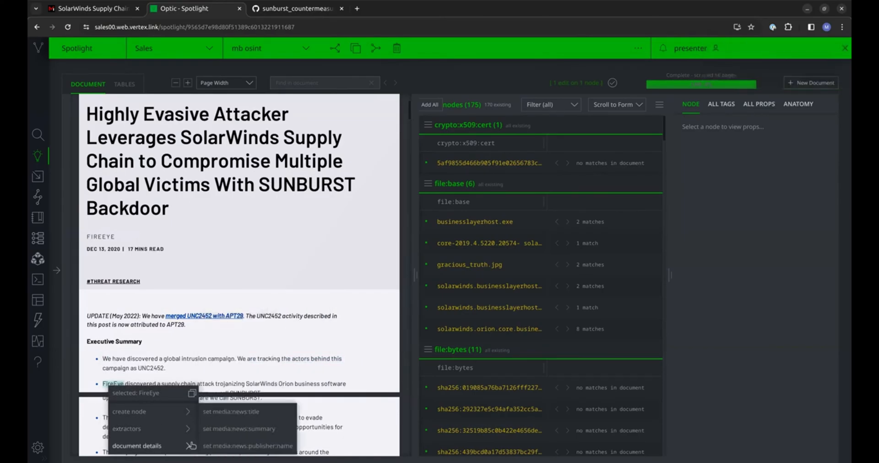
left_click(226, 447)
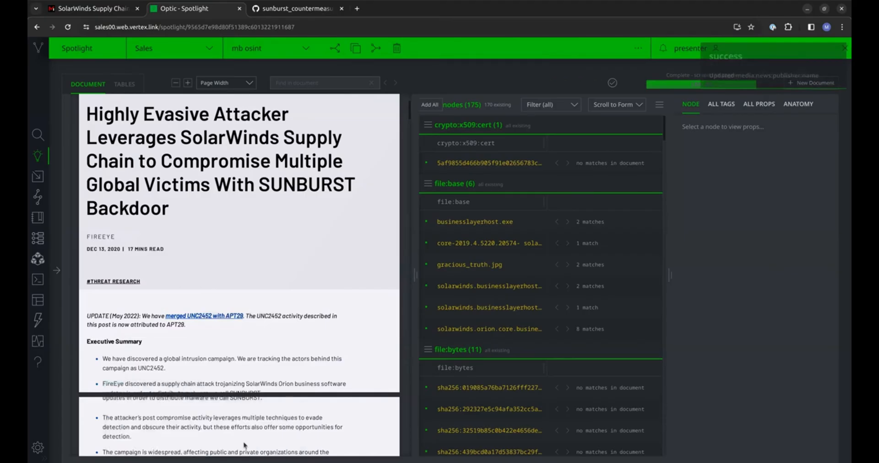
Step: Create an ou:name node from the threat group name UNC2452 in the first Executive Summary bullet
scroll(297, 306, "down", 3)
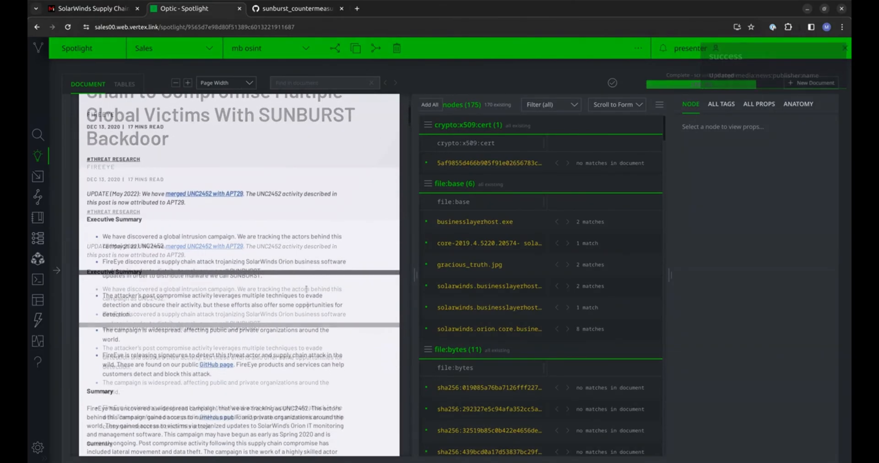
scroll(300, 242, "down", 1)
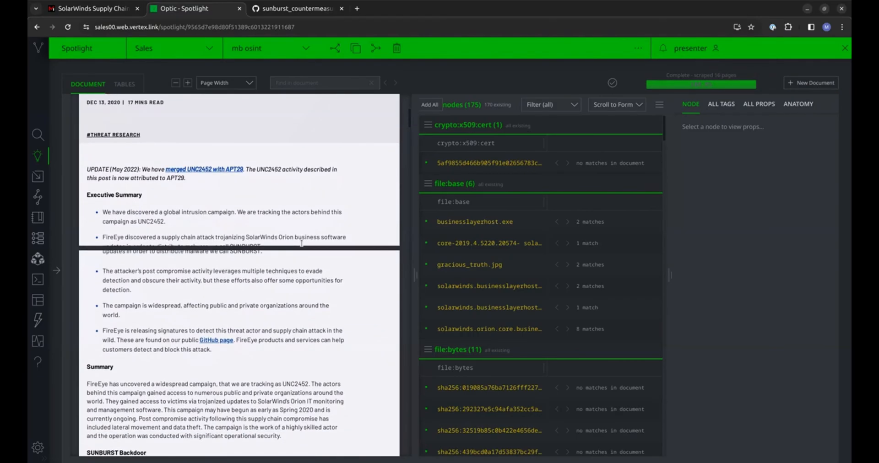
left_click(153, 223)
mouse_move(193, 247)
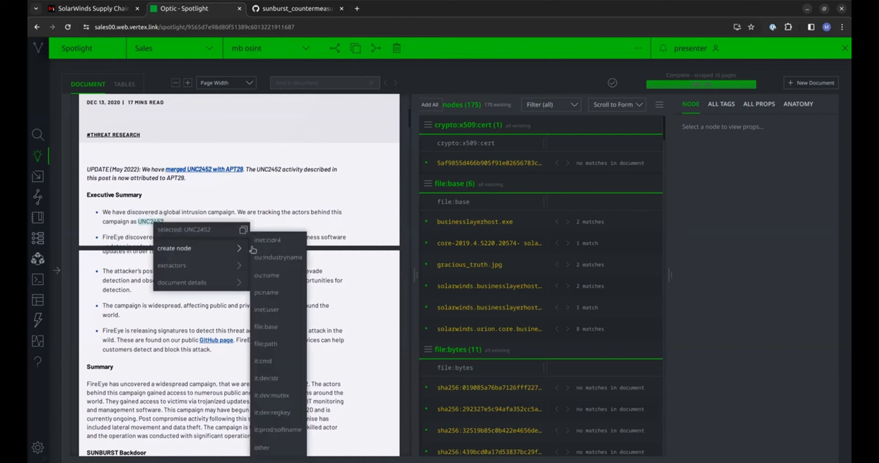
left_click(277, 280)
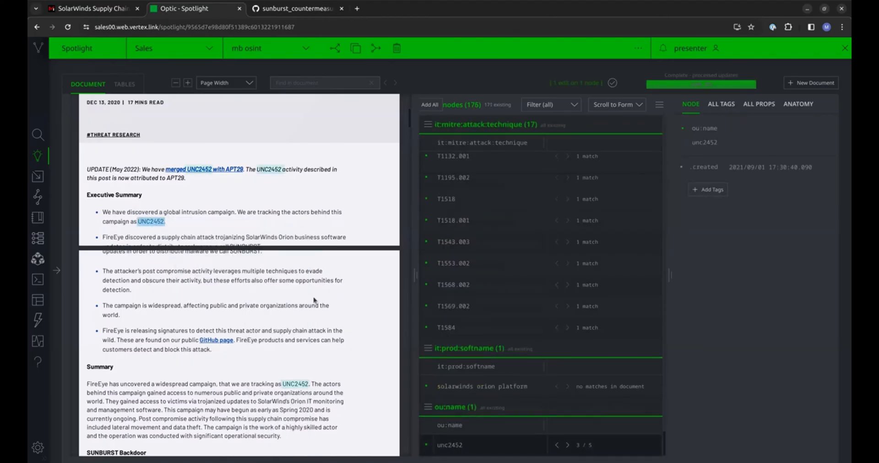
Step: Create an it:prod:softname node from the word SUNBURST in the SUNBURST Backdoor section
scroll(314, 302, "down", 3)
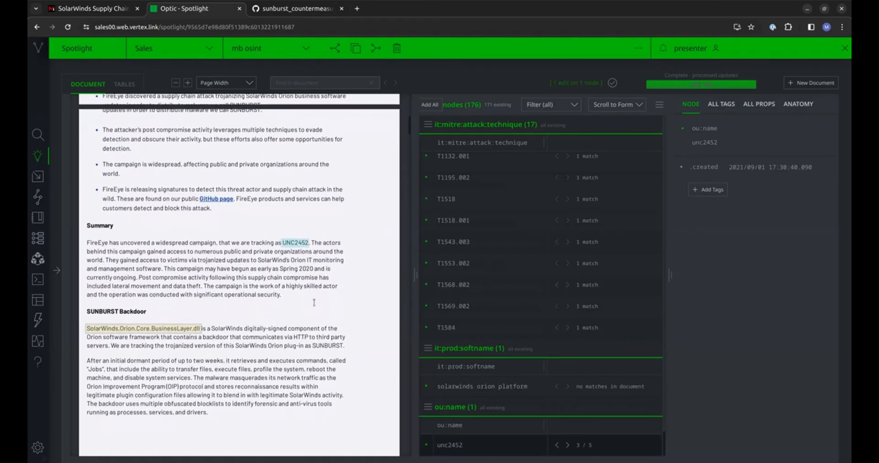
scroll(314, 303, "down", 2)
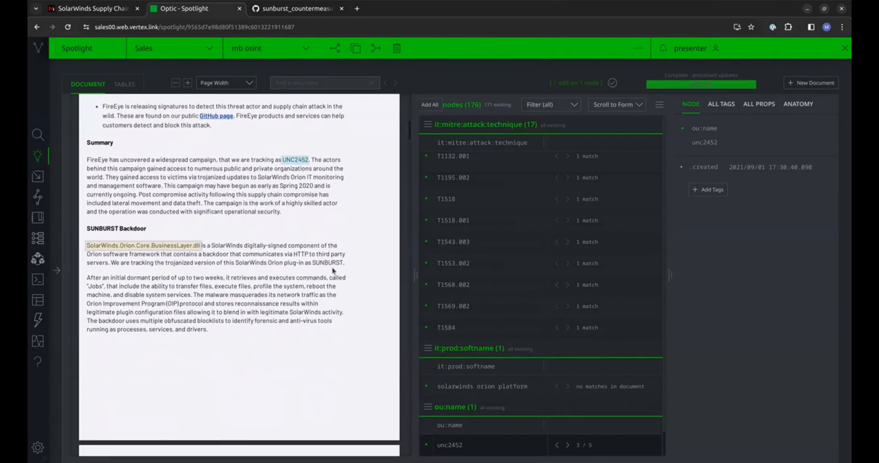
double_click(330, 263)
right_click(331, 264)
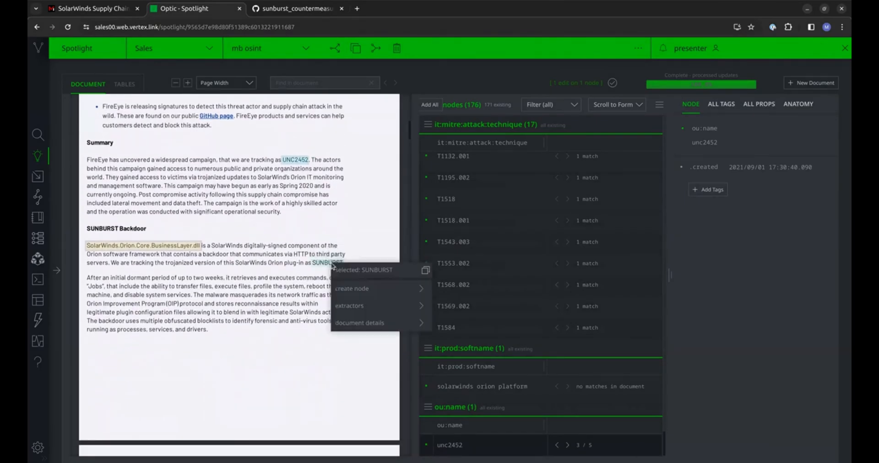
mouse_move(392, 285)
left_click(467, 273)
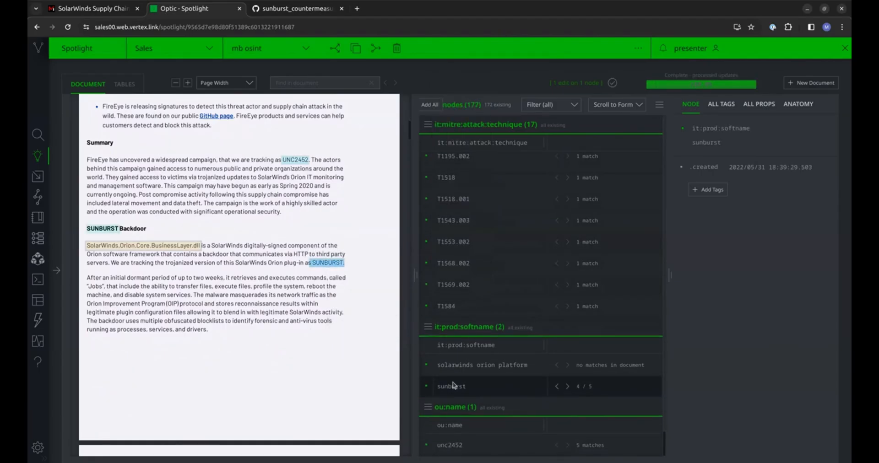
Step: Inspect the node properties and tags of the highlighted SolarWinds Hotfix5 download URL below Figure 1 of the report
scroll(322, 323, "down", 5)
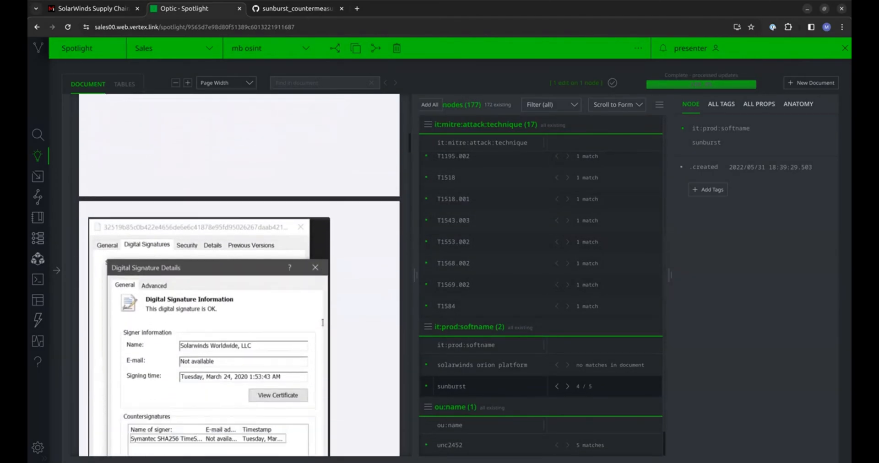
scroll(323, 322, "down", 4)
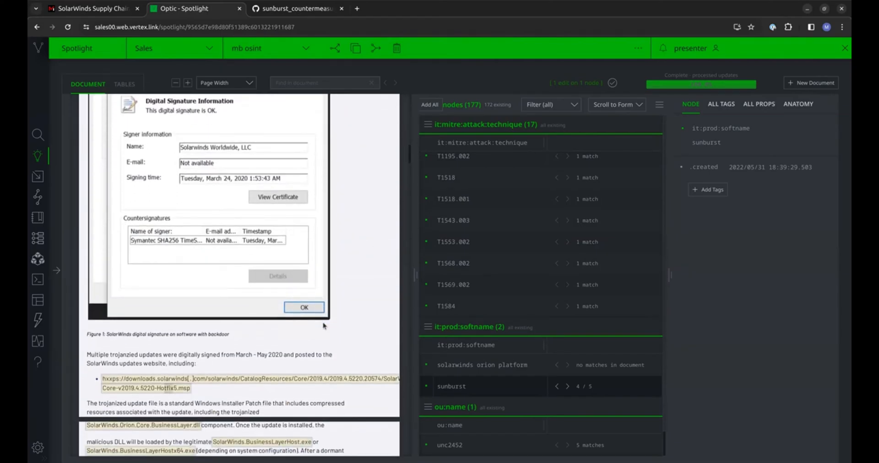
scroll(323, 327, "down", 1)
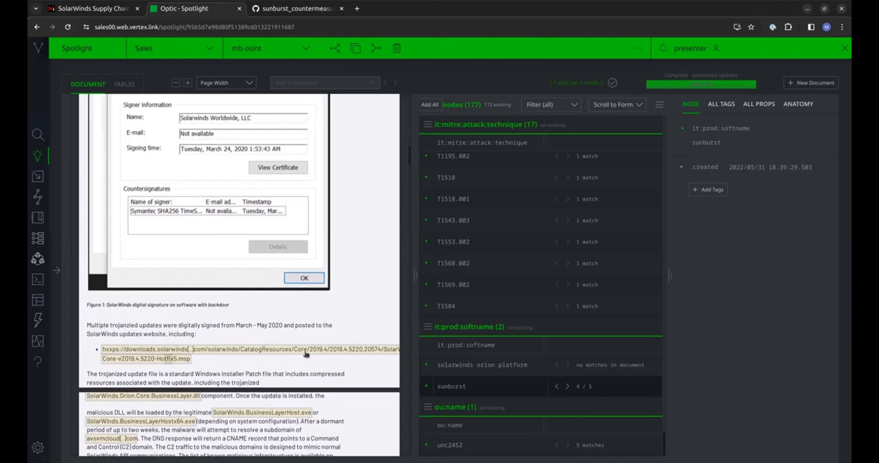
left_click(306, 353)
scroll(307, 362, "down", 2)
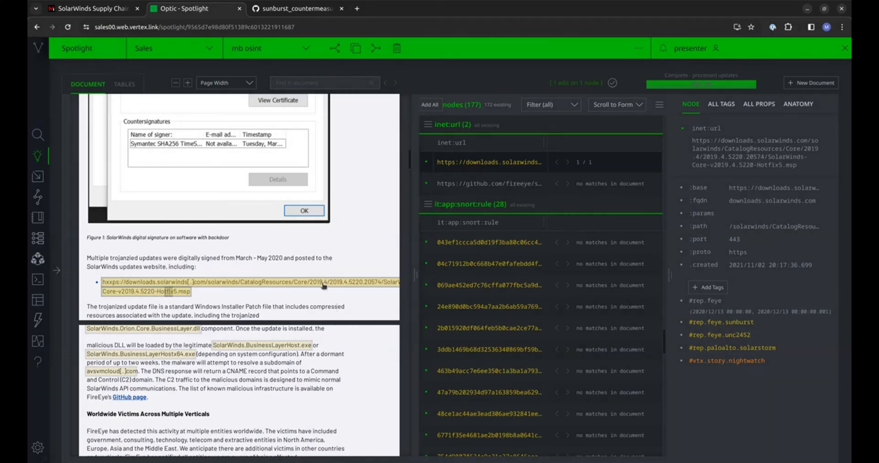
mouse_move(323, 286)
Step: Query the report's media:news node in the Research tool and display the node's properties
left_click(659, 107)
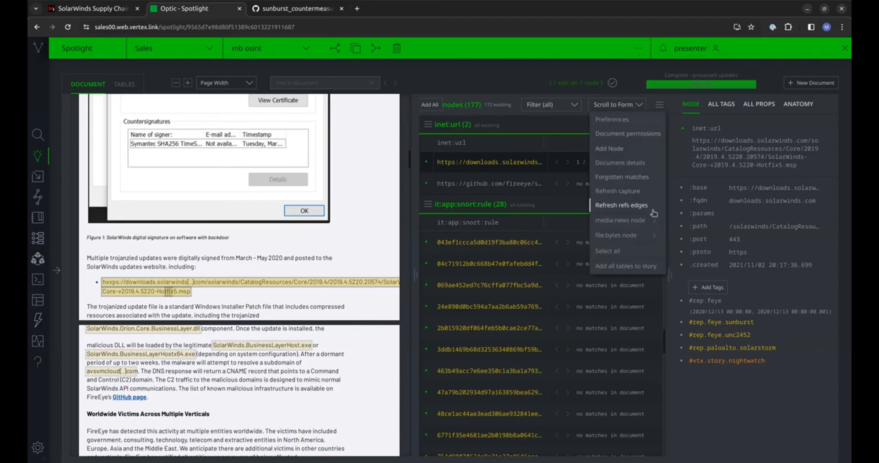
mouse_move(641, 220)
mouse_move(714, 296)
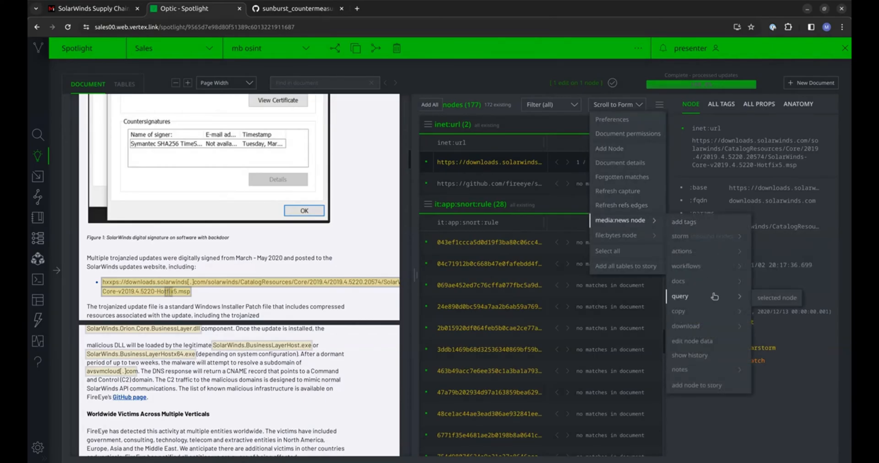
left_click(762, 298)
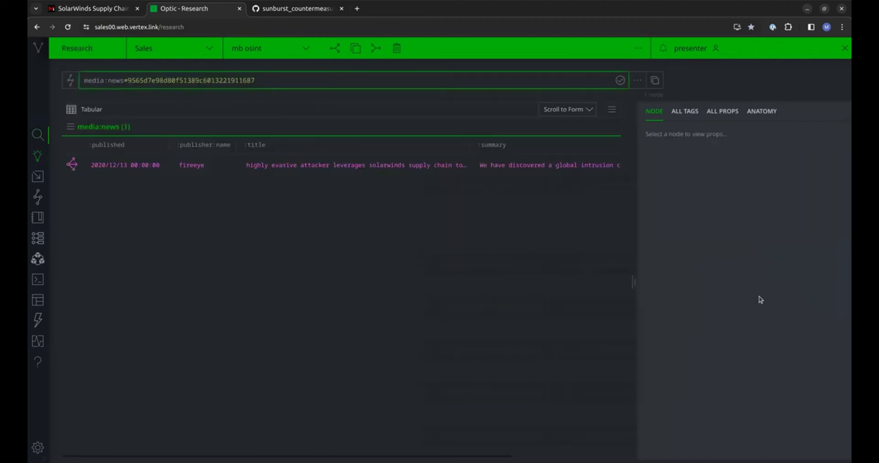
left_click(289, 168)
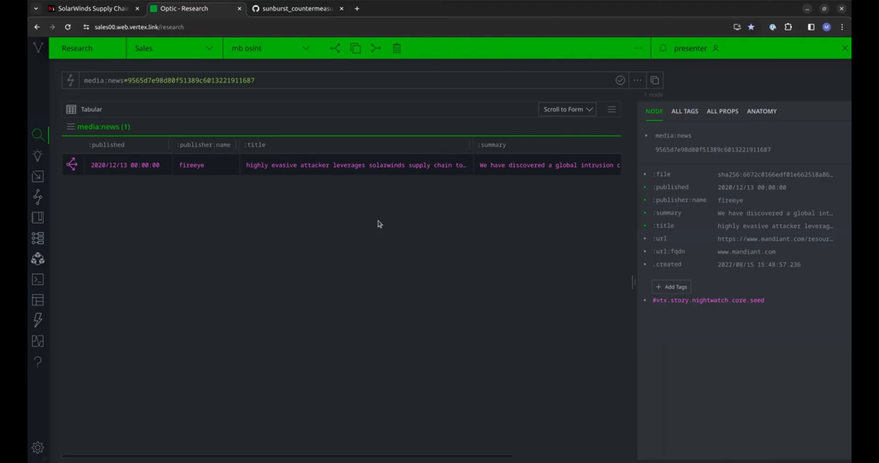
Step: Check the indicator_release folder on GitHub, and run the feye_sunburst_hashes_20201213 ingest in Optic
left_click(283, 11)
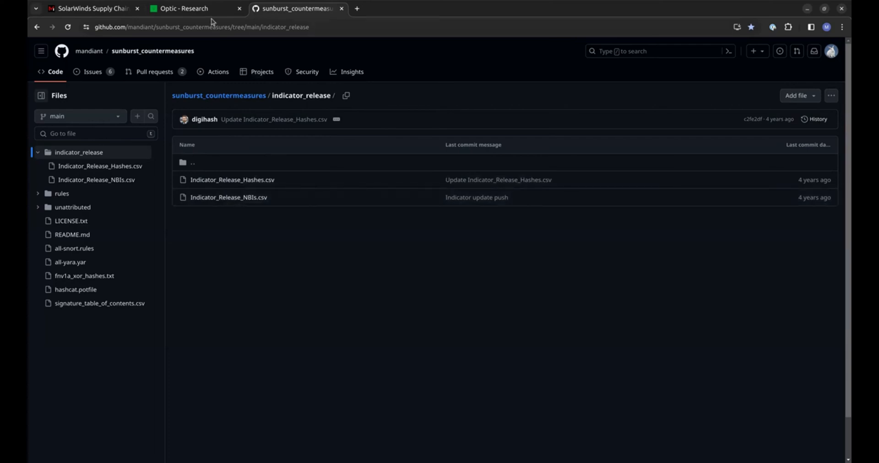
left_click(195, 11)
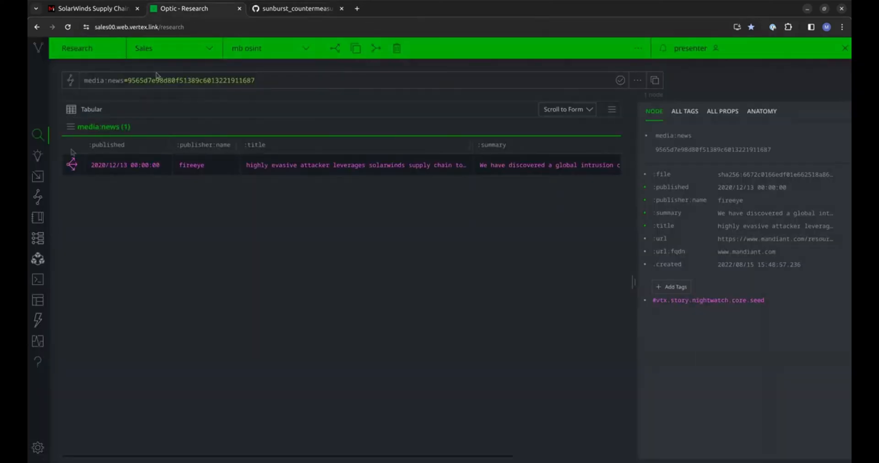
left_click(39, 180)
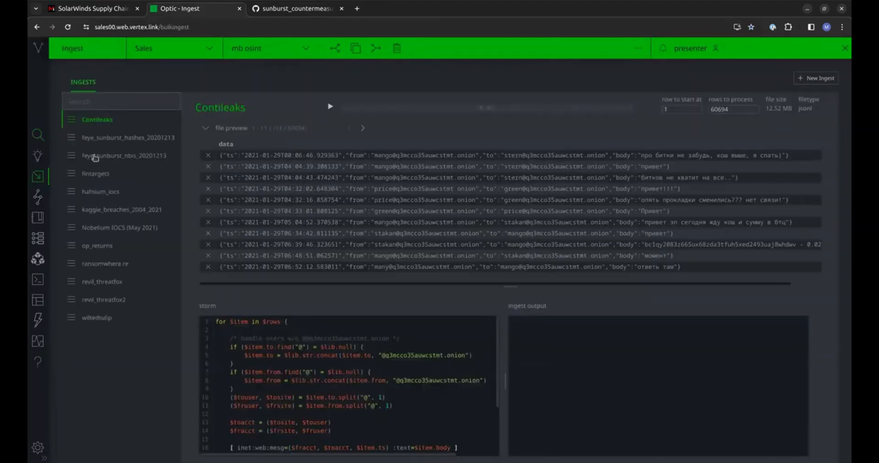
left_click(130, 144)
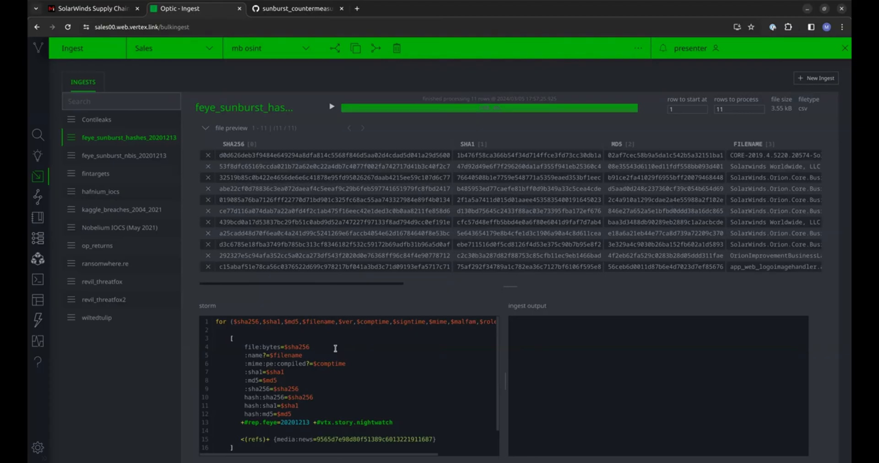
left_click(331, 109)
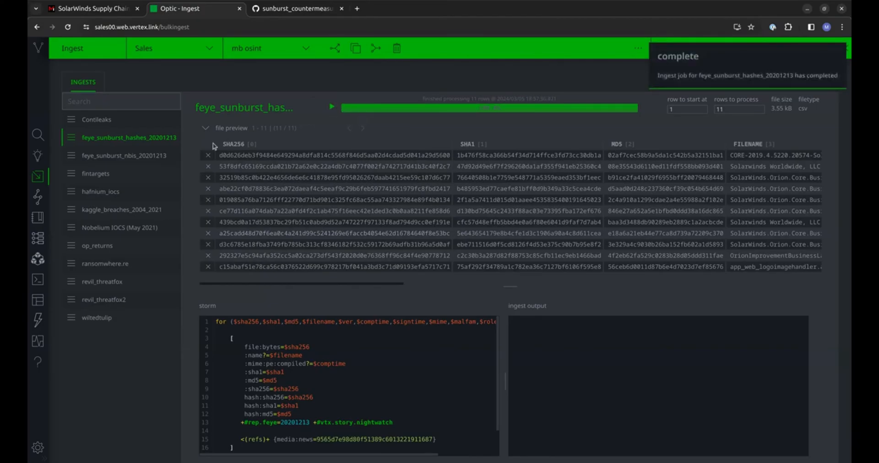
Step: Review the Storm code of the feye_sunburst_nbis_20201213 ingest up to its media:news reference and run the ingest
left_click(156, 157)
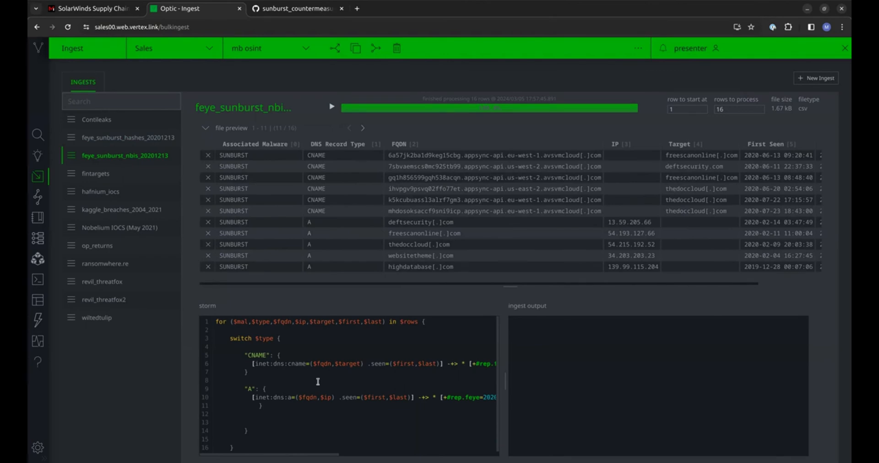
scroll(318, 381, "right", 5)
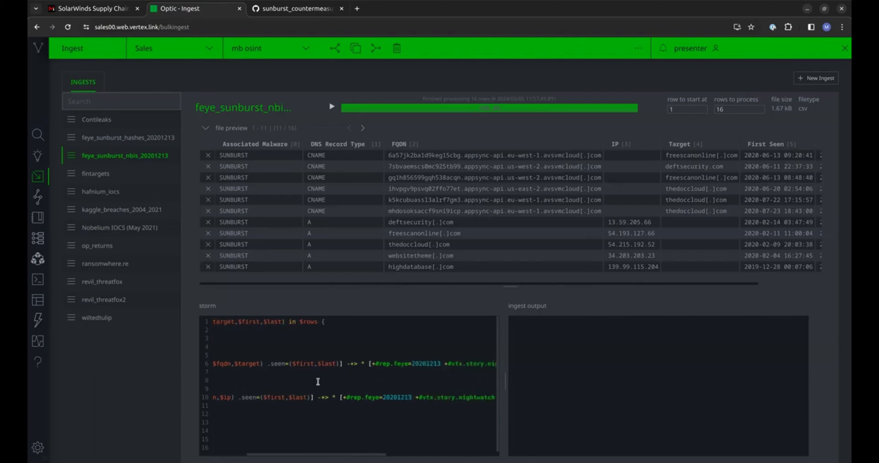
scroll(317, 382, "right", 2)
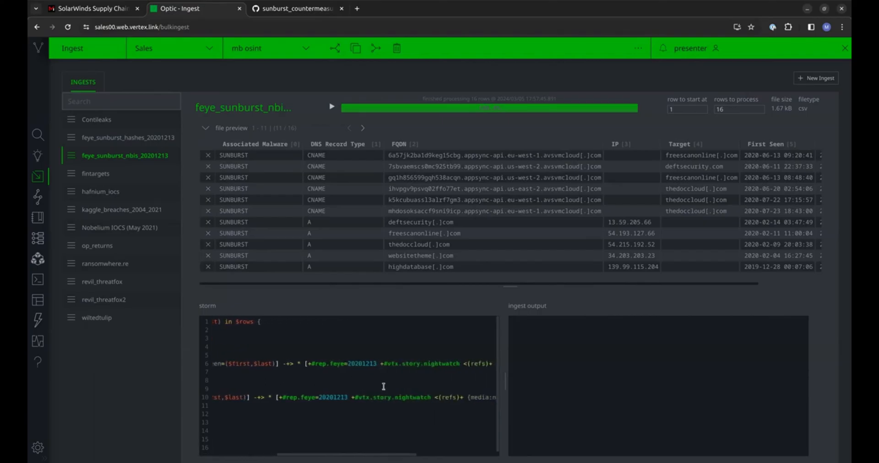
scroll(383, 386, "right", 6)
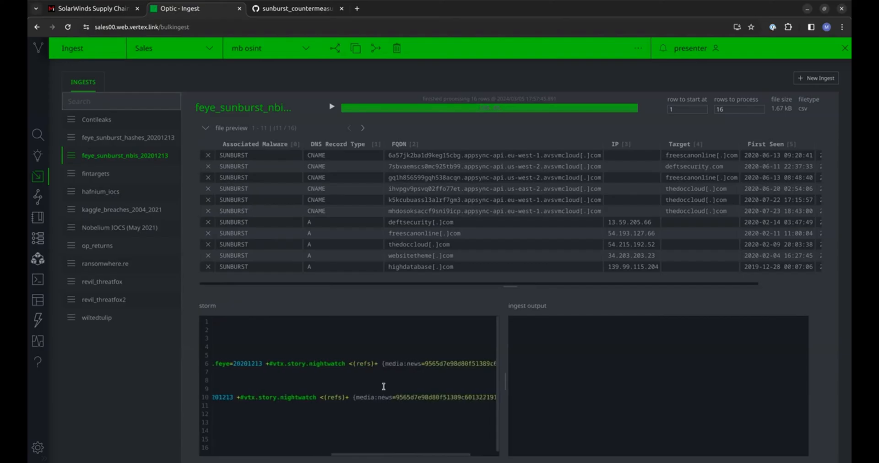
left_click(331, 107)
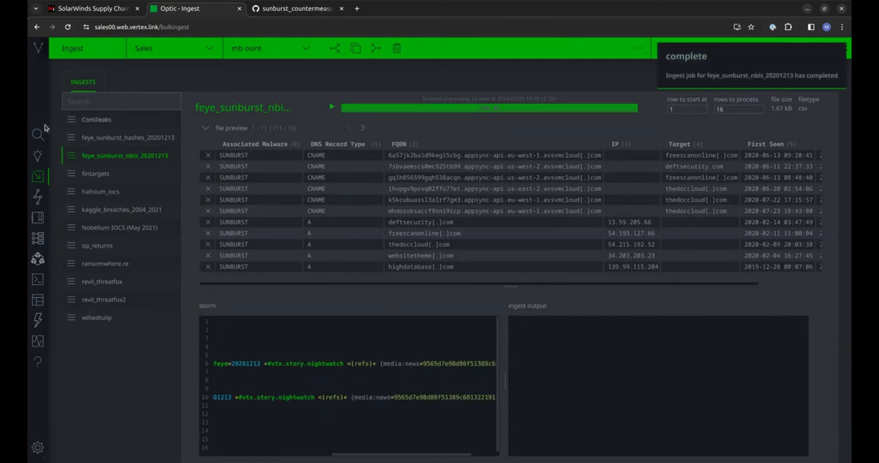
Step: Explore from the report's media:news node in the Research tool and review the list of connected forms
left_click(37, 135)
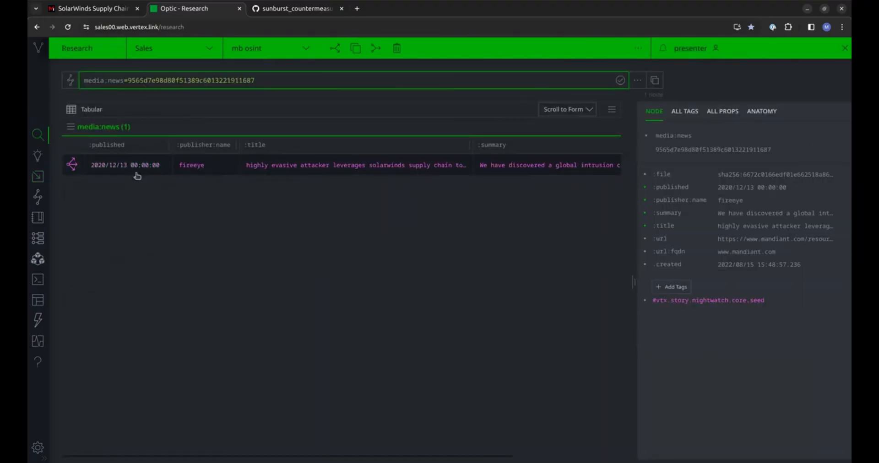
left_click(74, 168)
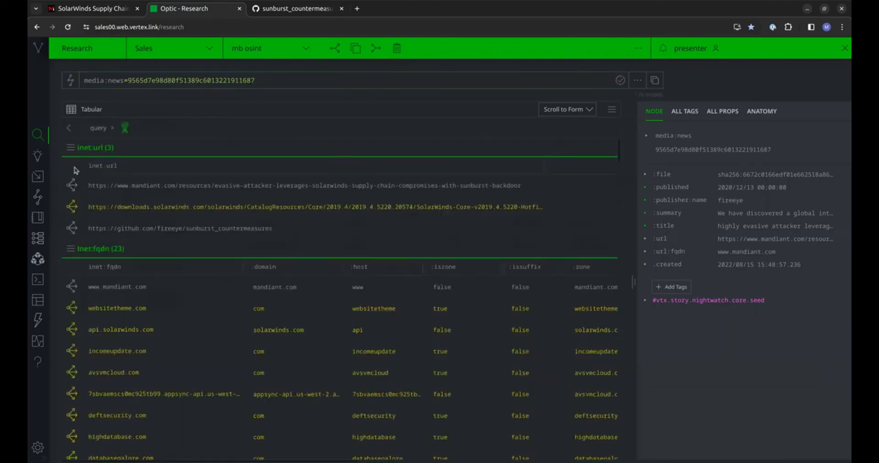
left_click(591, 113)
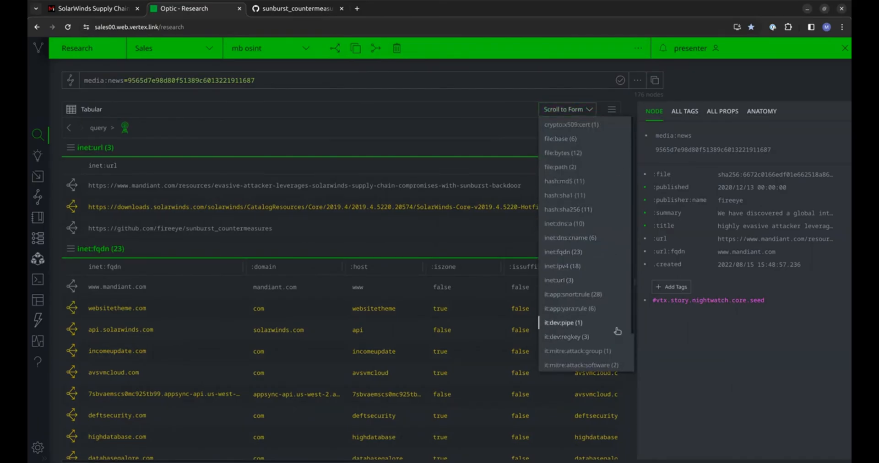
left_click(498, 252)
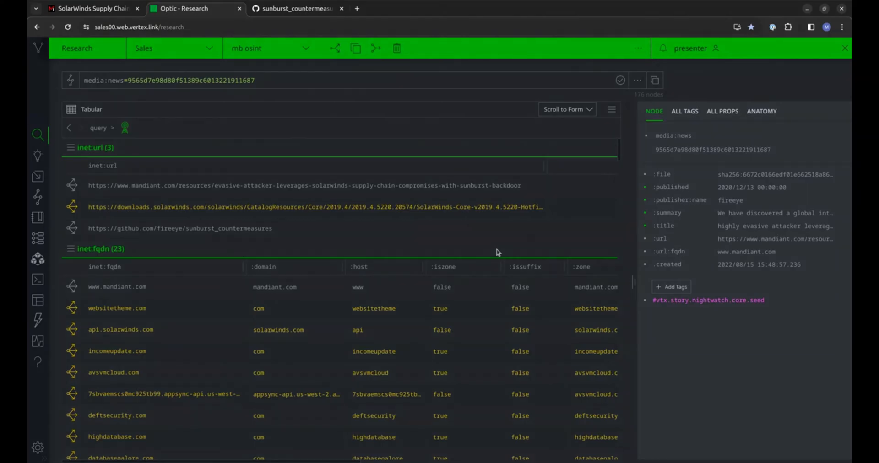
Step: Display the installed Power-Ups
left_click(38, 321)
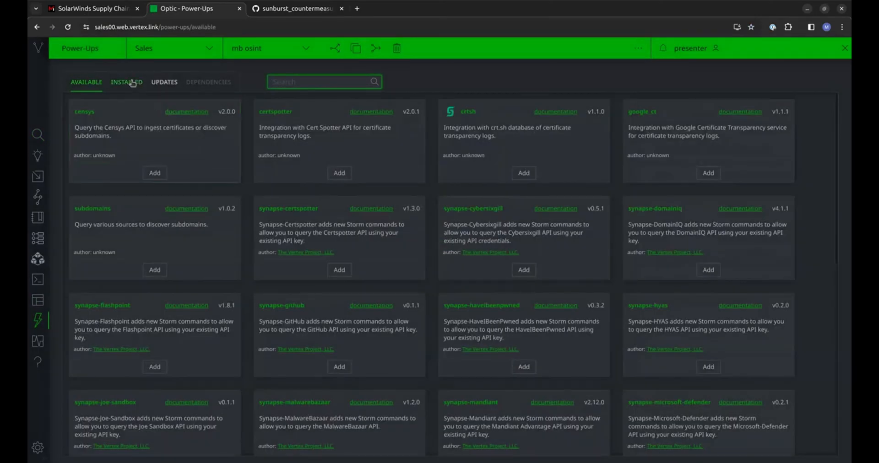
left_click(133, 83)
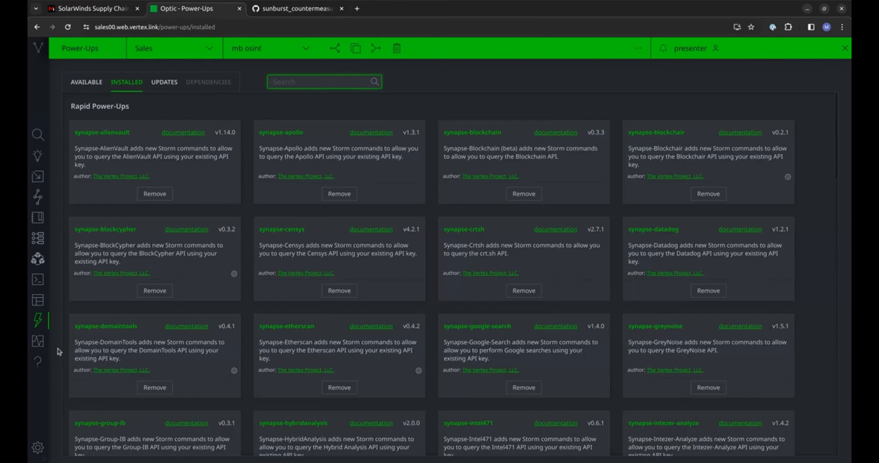
Step: Inspect the Storm query of the Enrich - Reported IOCs (#rep) trigger in the Admin tool without changing it
left_click(39, 449)
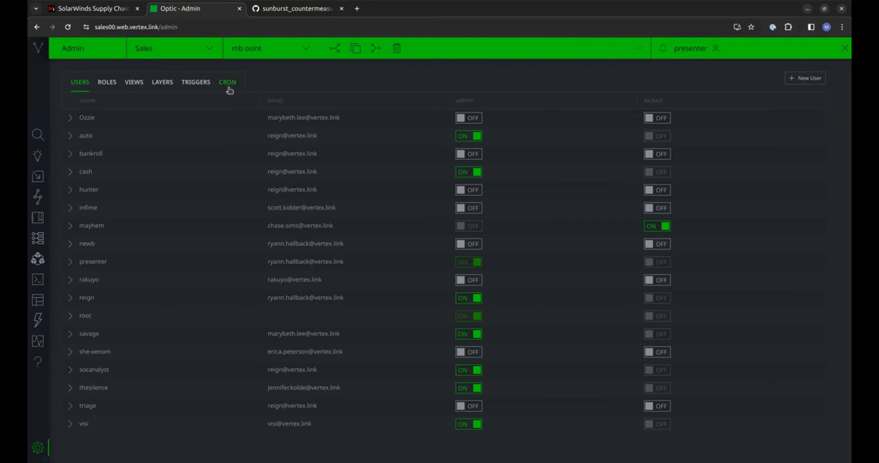
left_click(197, 83)
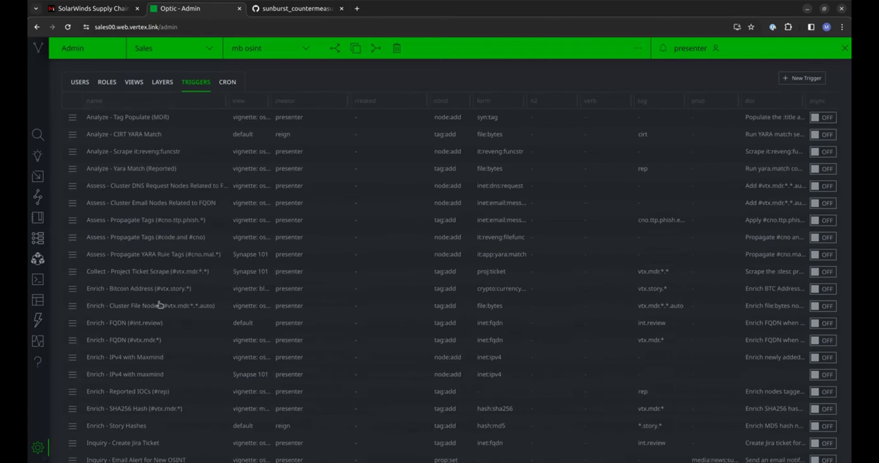
left_click(73, 393)
left_click(77, 407)
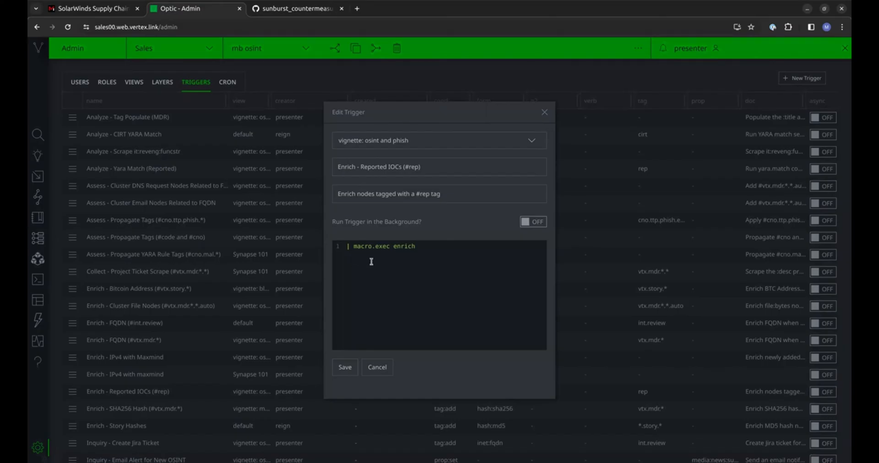
left_click(378, 368)
Step: Search the Storm Editor macros for enrich and view the code of the enrich macro
left_click(37, 201)
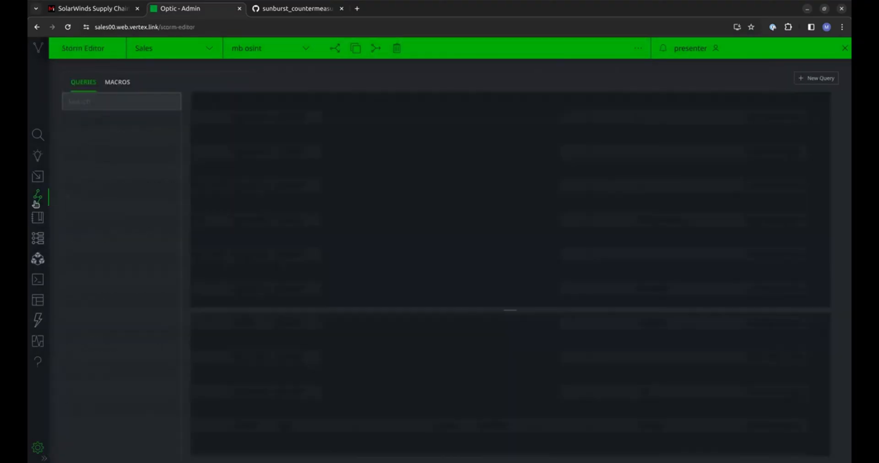
left_click(118, 82)
left_click(111, 98)
type("enrich")
left_click(117, 282)
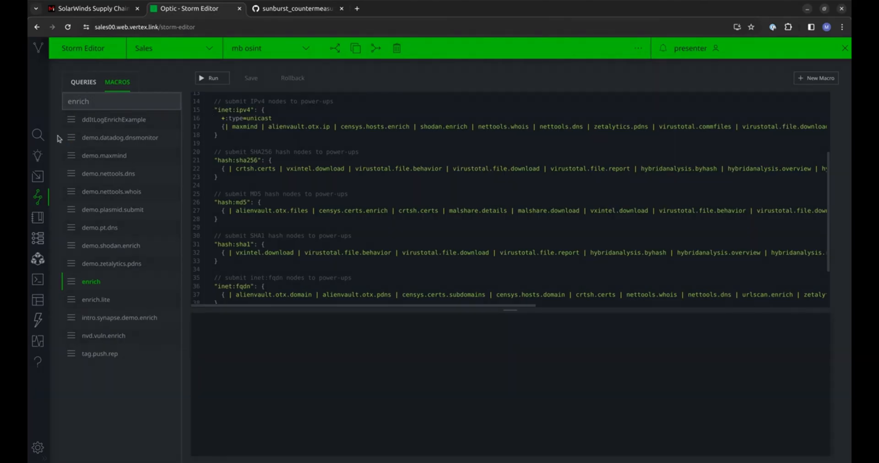
Step: Return to the report's connected nodes in the Research tool, inspect websitetheme.com's tags, and explore from that FQDN
left_click(38, 135)
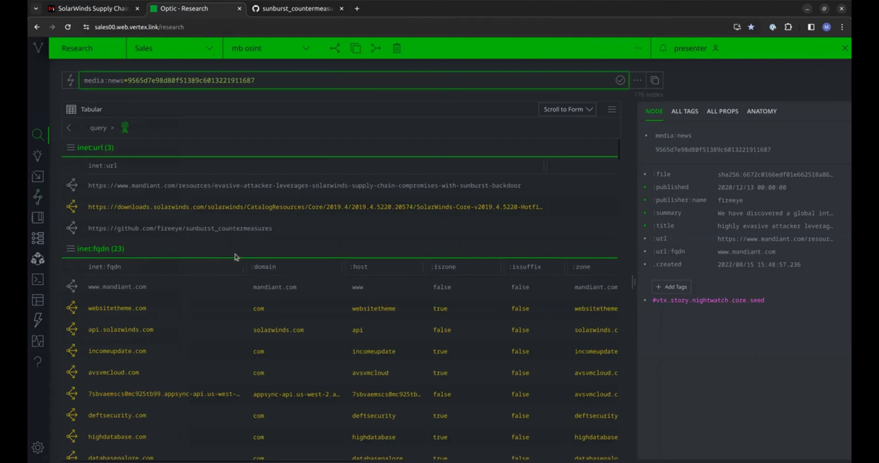
scroll(231, 258, "down", 2)
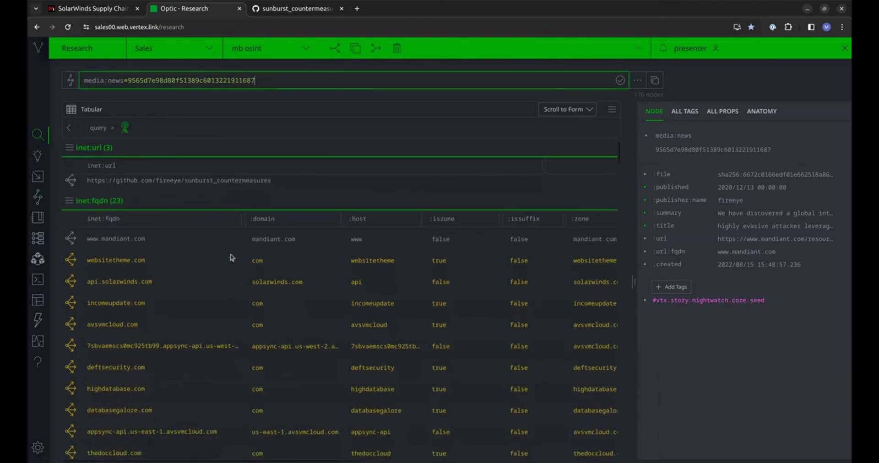
scroll(231, 258, "down", 1)
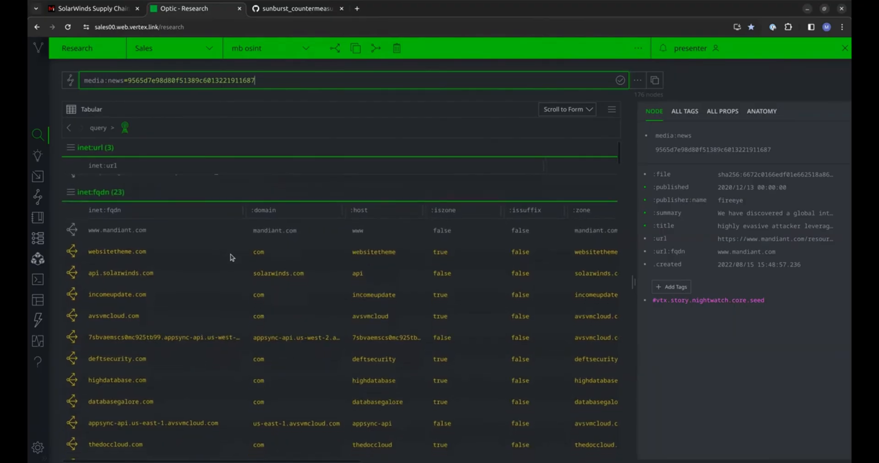
left_click(180, 255)
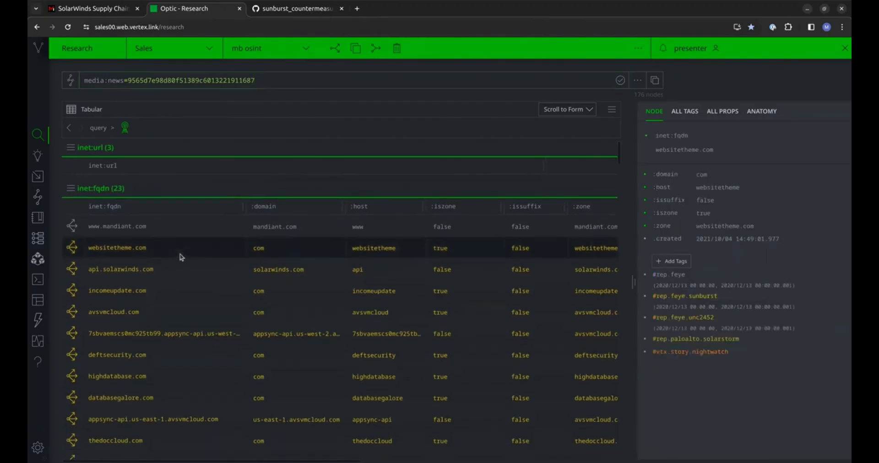
left_click(72, 248)
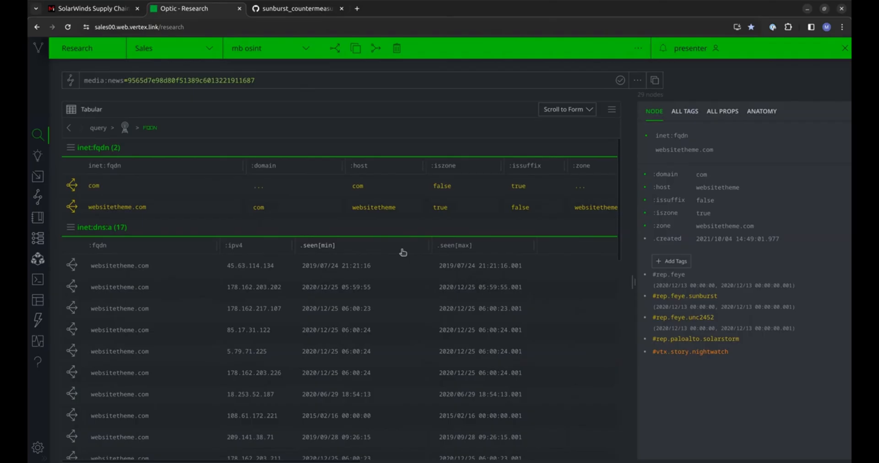
Step: Review the DNS A records of websitetheme.com and explore from the record resolving to 54.167.33.145
scroll(403, 252, "down", 2)
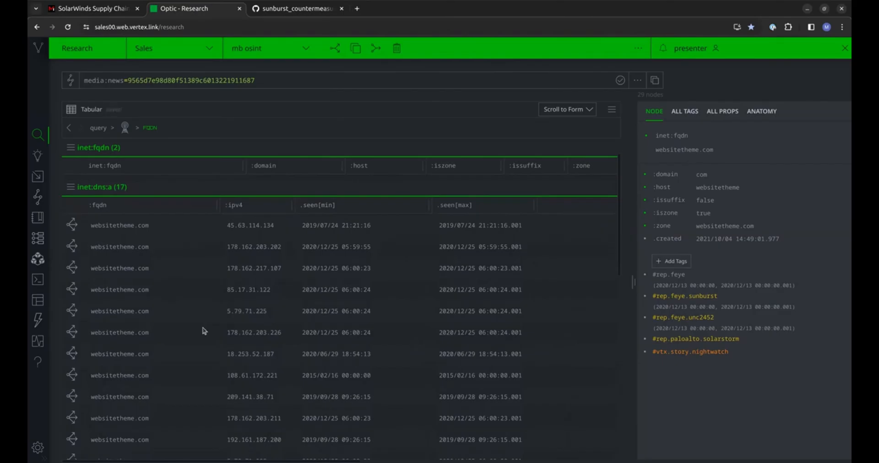
scroll(204, 331, "down", 5)
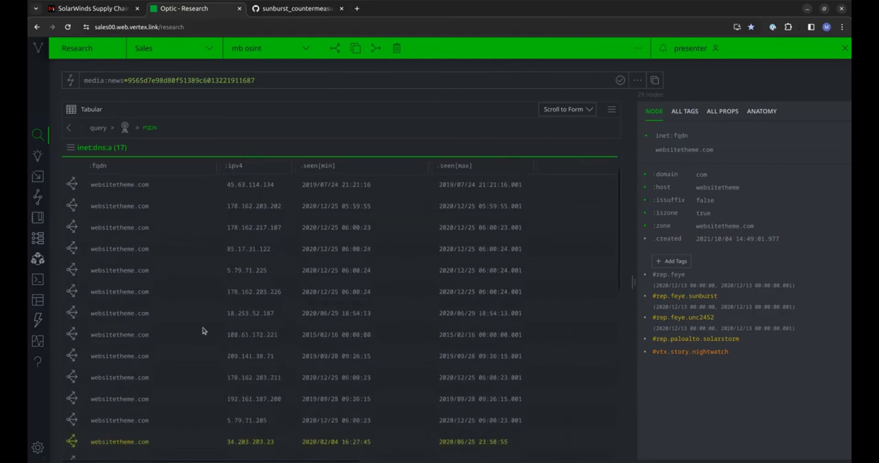
left_click(232, 406)
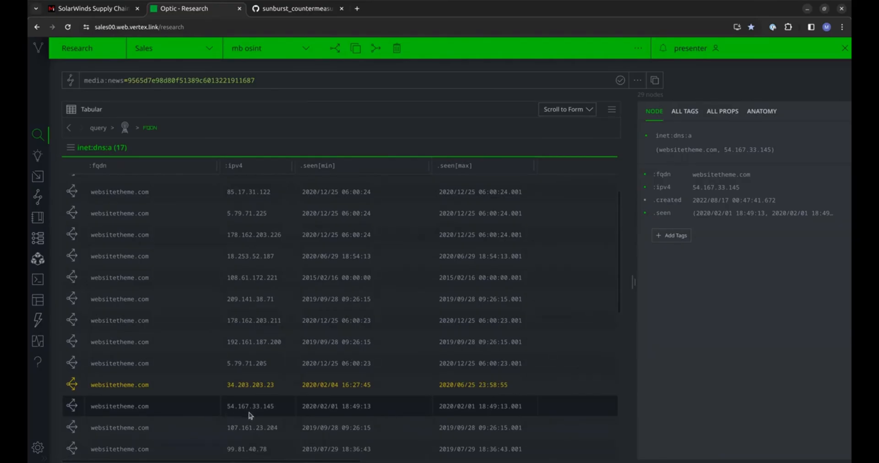
left_click(73, 404)
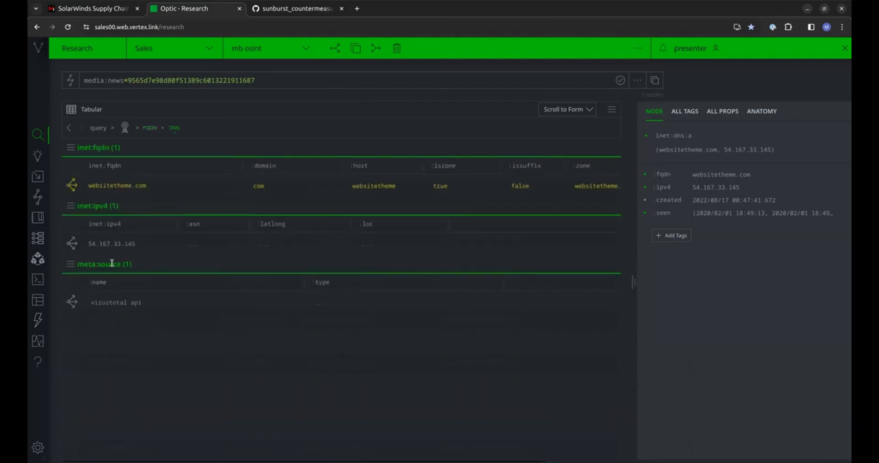
Step: Enrich the inet:ipv4 node 54.167.33.145 with the synapse-maxmind node action
left_click(124, 248)
right_click(124, 248)
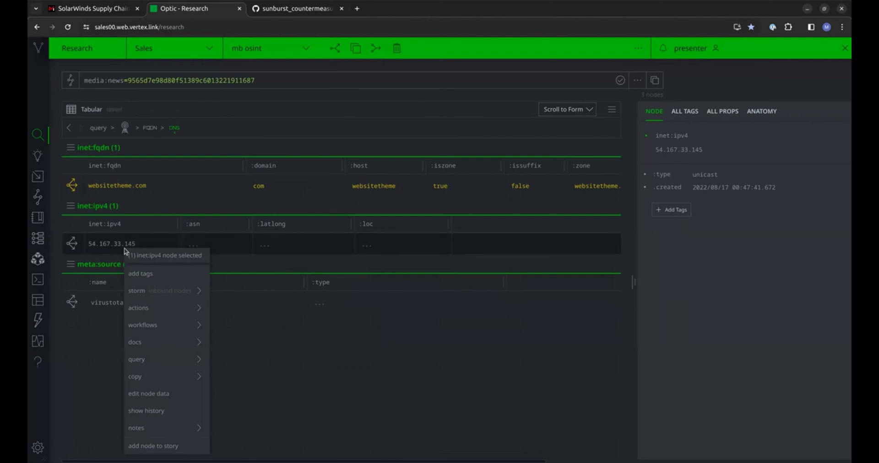
mouse_move(163, 306)
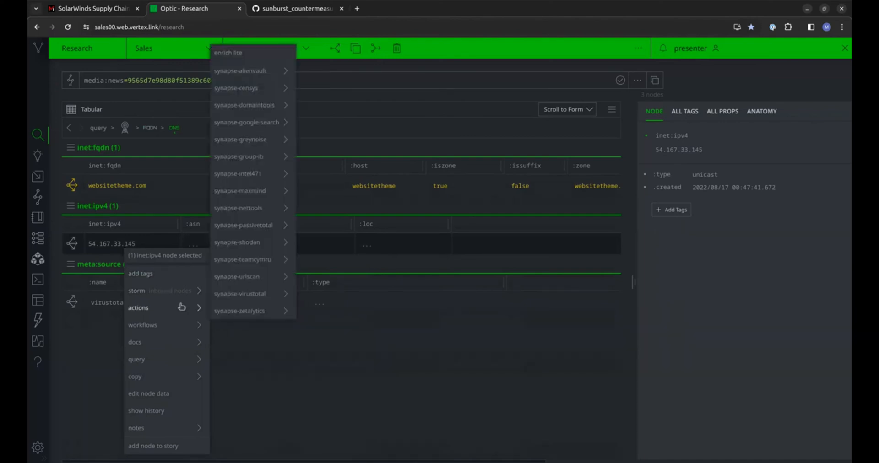
mouse_move(284, 190)
left_click(315, 190)
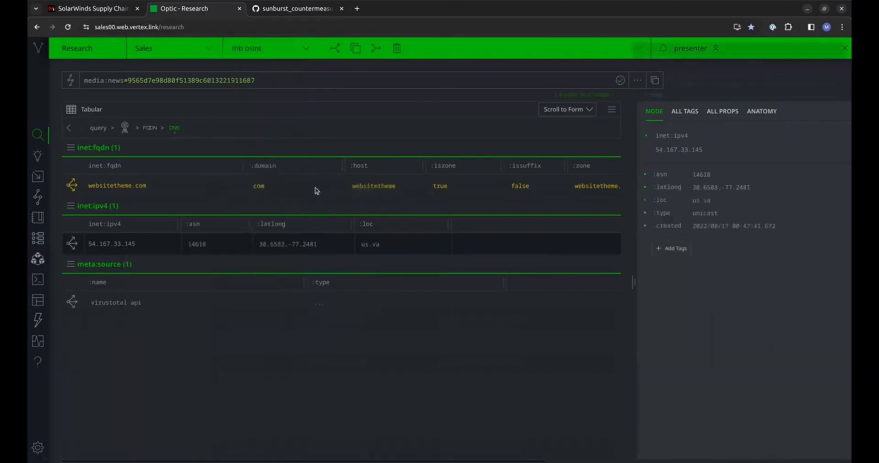
Step: Run the synapse-alienvault pDNS API action on the inet:ipv4 node 54.167.33.145
right_click(153, 241)
mouse_move(193, 283)
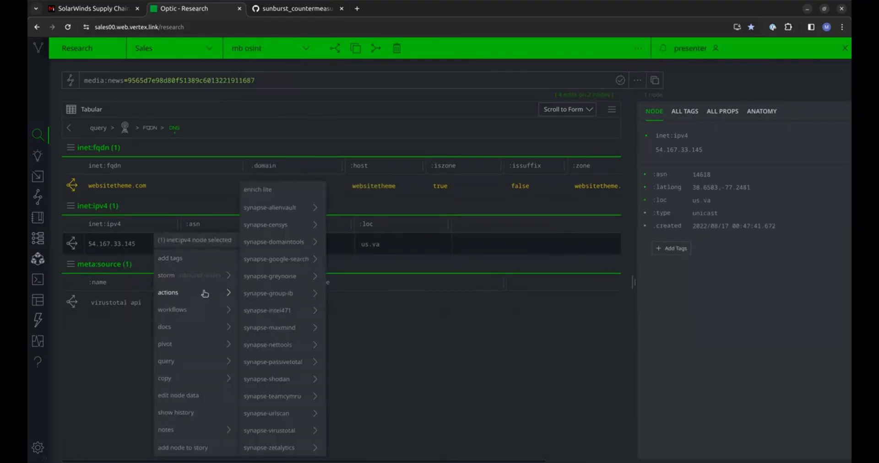
mouse_move(300, 209)
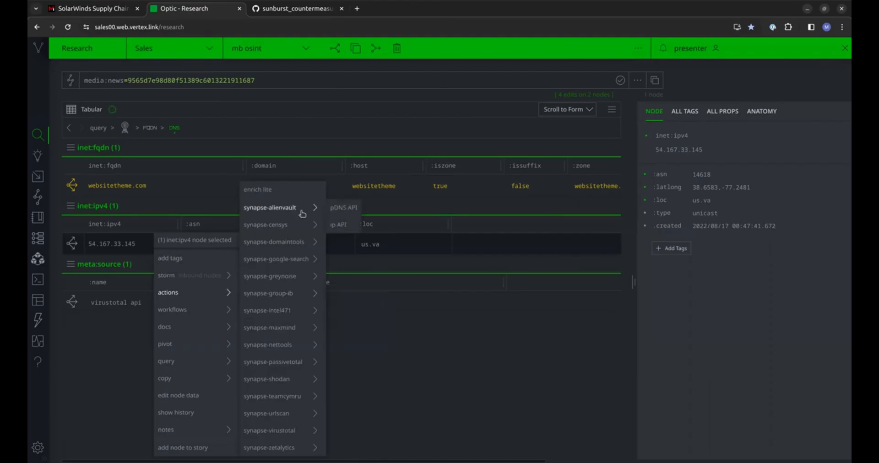
left_click(339, 208)
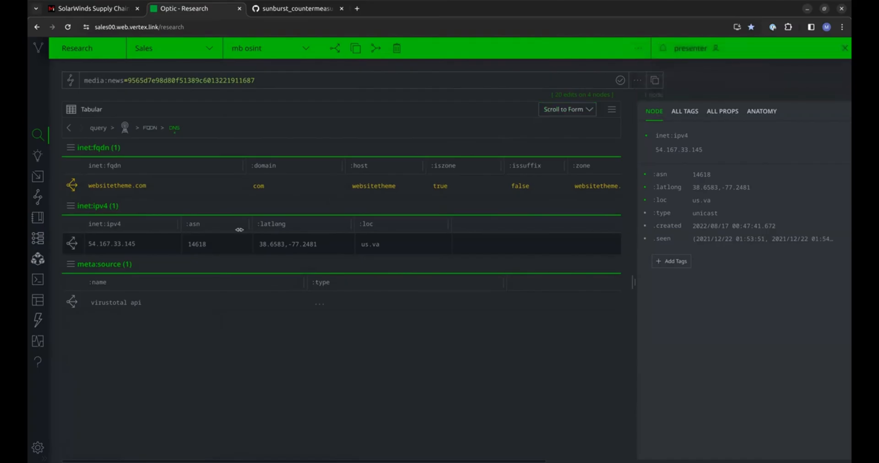
Step: Run the synapse-virustotal pdns action on 54.167.33.145 and explore from the IPv4 node to its connected nodes
right_click(153, 240)
mouse_move(200, 277)
mouse_move(221, 291)
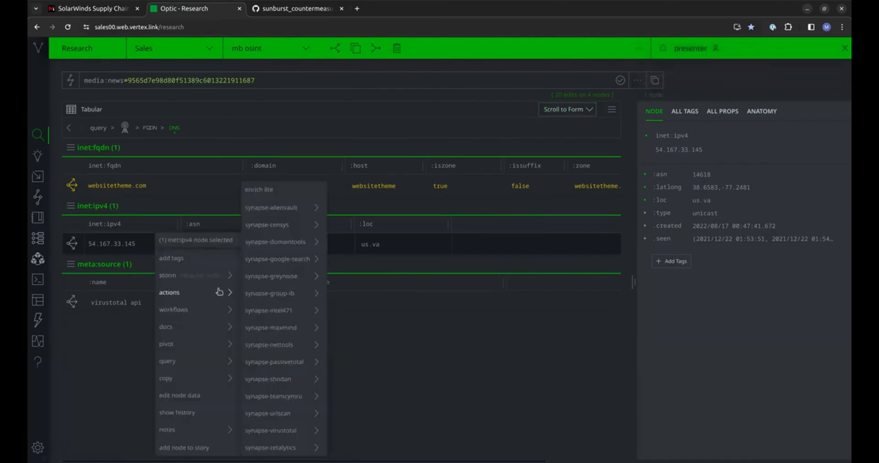
mouse_move(307, 430)
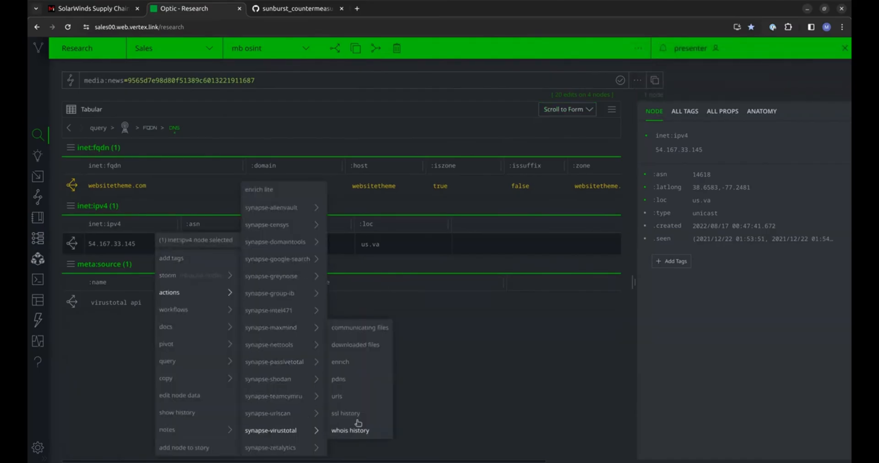
left_click(356, 380)
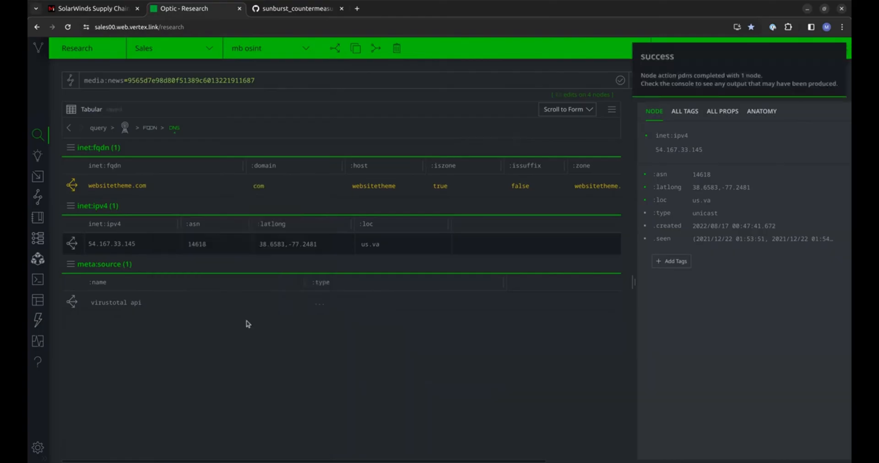
left_click(73, 245)
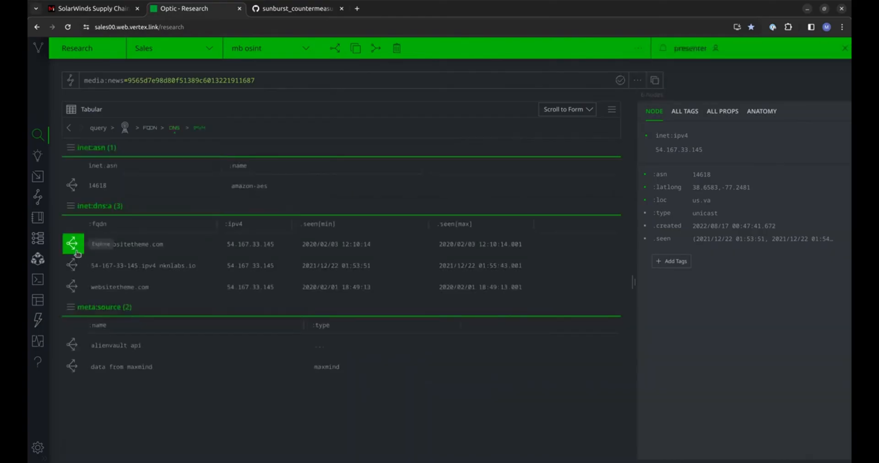
Step: Go back through the exploration path to the URLs and FQDNs linked to the FireEye report
left_click(174, 133)
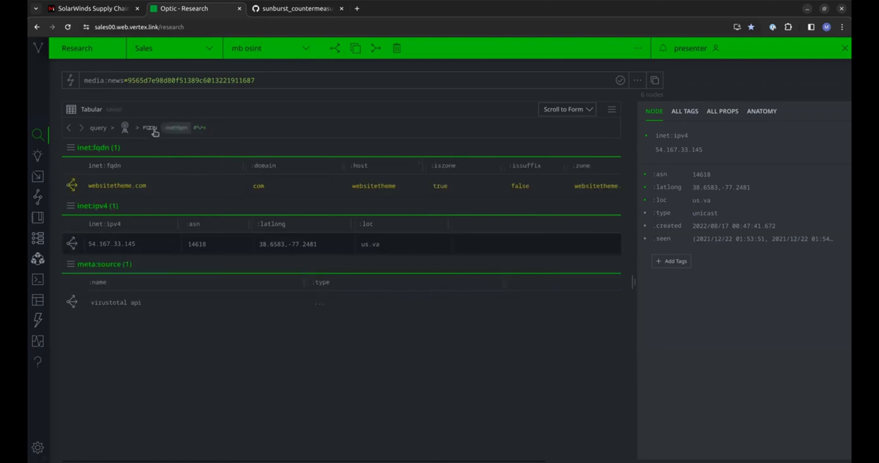
left_click(155, 131)
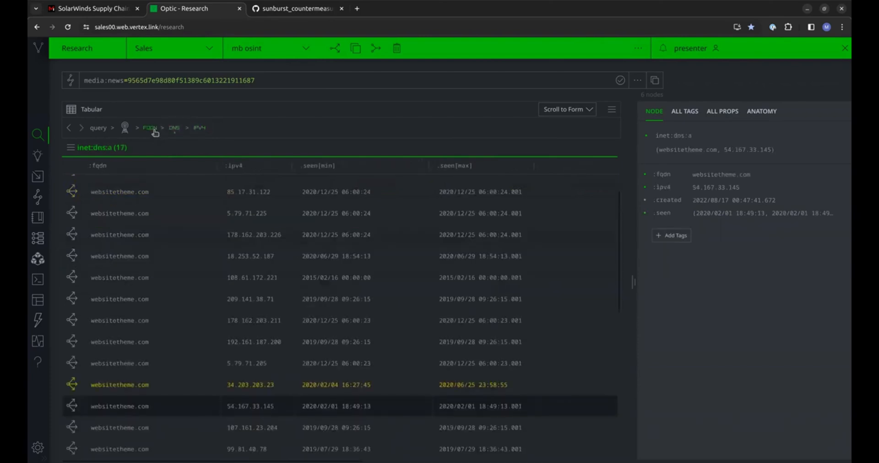
left_click(124, 132)
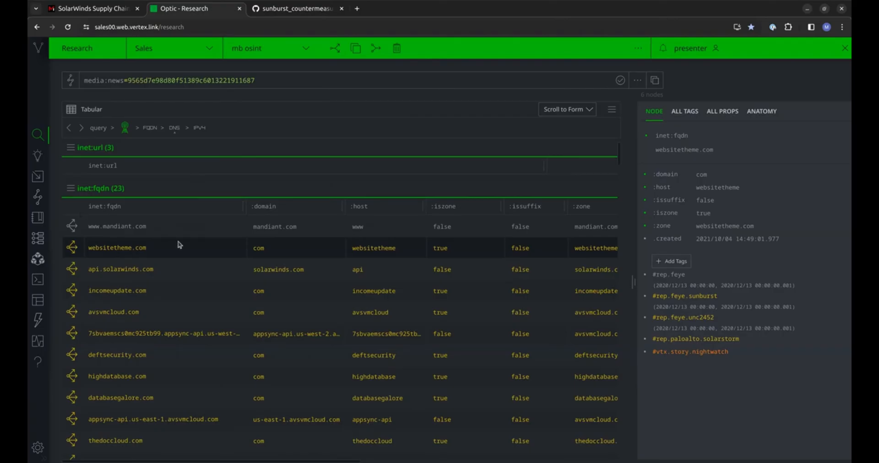
Step: Open the Threat Intel workflow of vertex-threat-intel
left_click(38, 238)
left_click(131, 315)
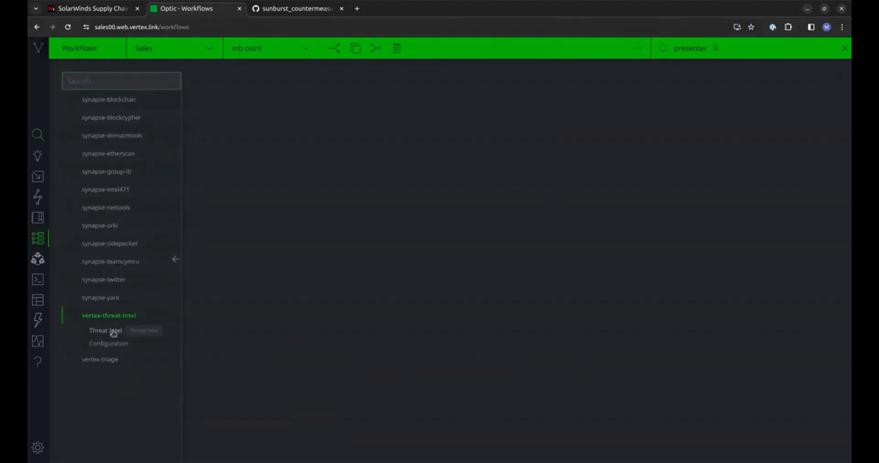
left_click(112, 330)
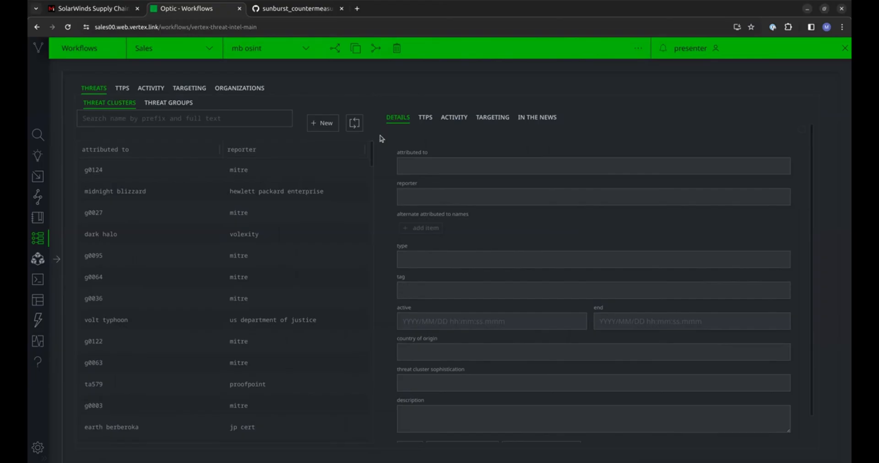
Step: Search the threat clusters for unc2452 and open the cluster reported by fireeye
left_click(213, 118)
type("unc")
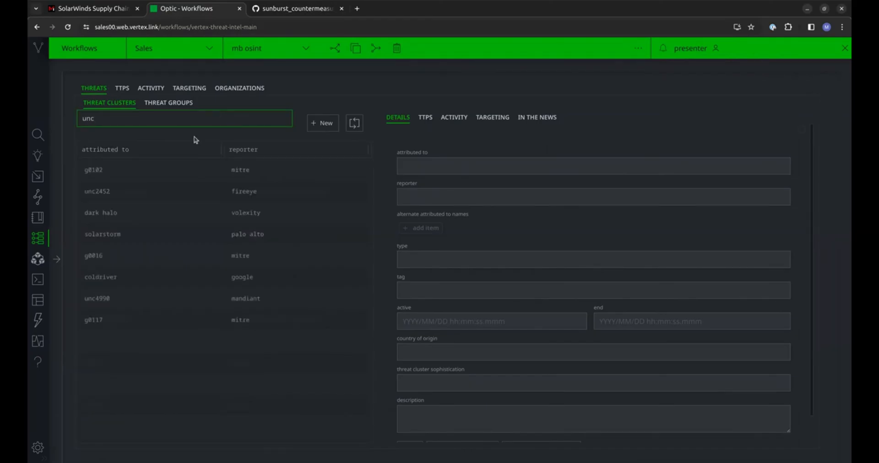
type("2452")
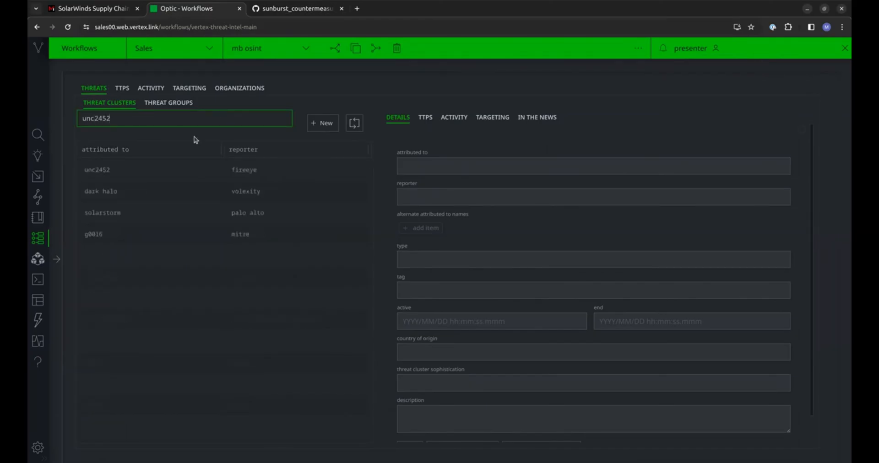
left_click(189, 170)
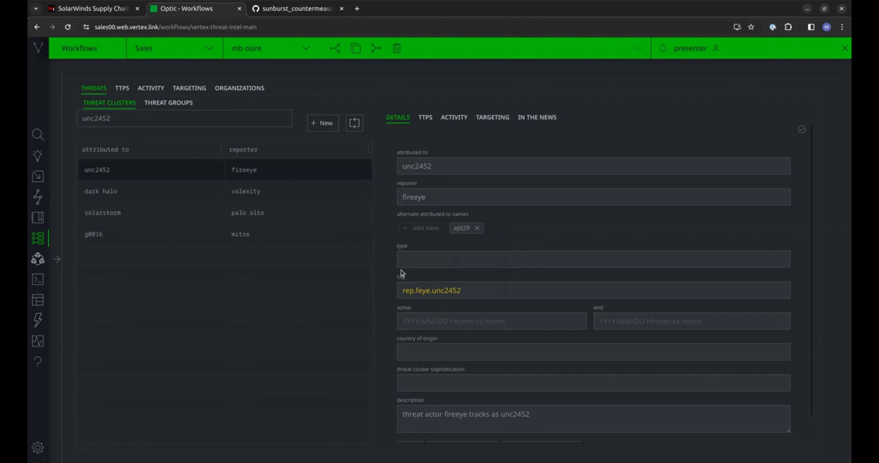
Step: Review the tools and techniques of the unc2452 cluster, widening the techniques' name column
left_click(425, 120)
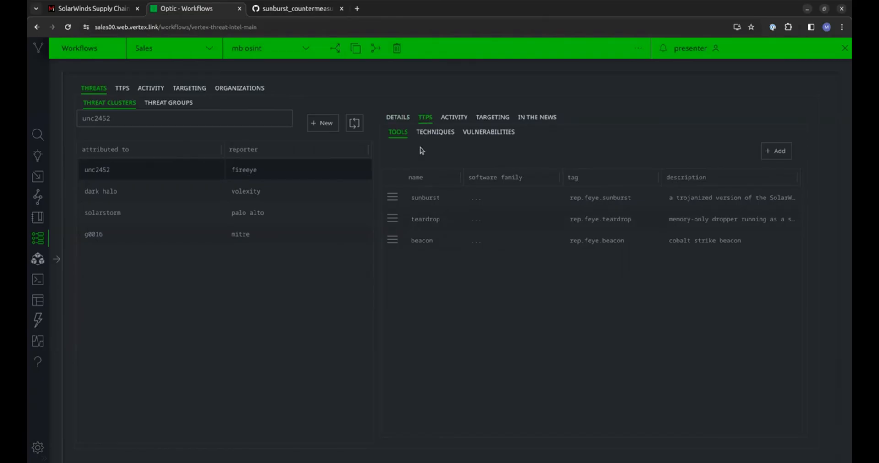
left_click(435, 133)
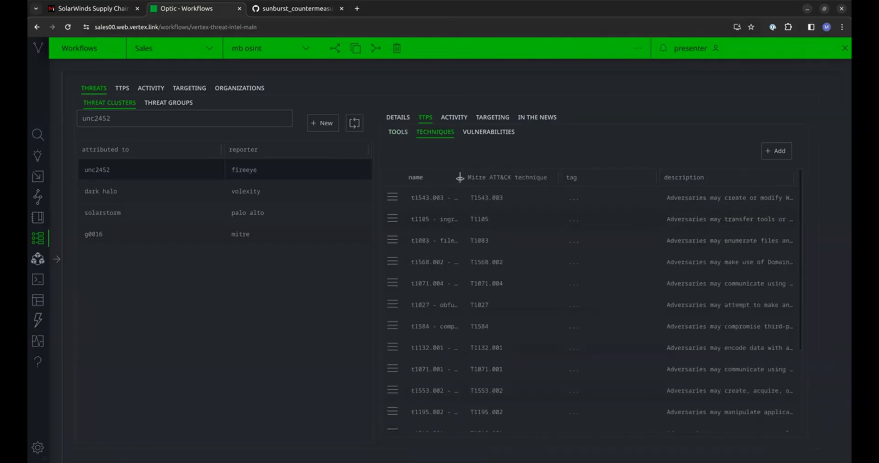
left_click_drag(461, 179, 528, 180)
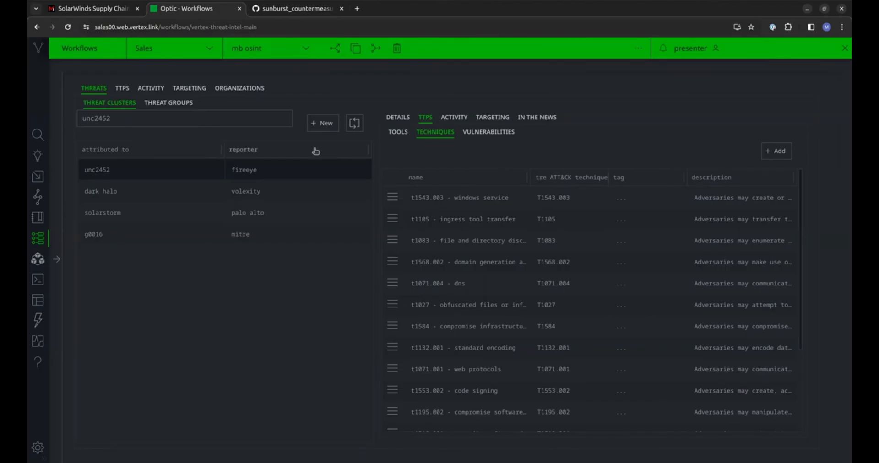
Step: Display the node edit metrics for the Entire Cortex over the last week
left_click(38, 342)
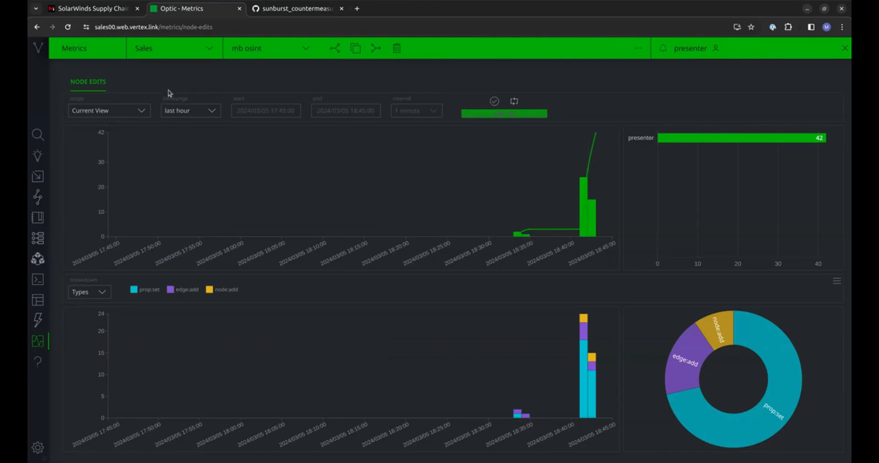
left_click(141, 112)
left_click(130, 155)
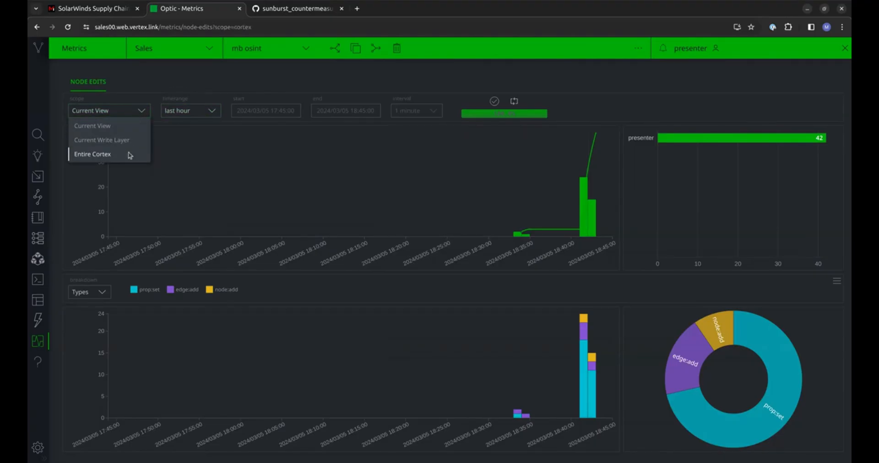
left_click(203, 113)
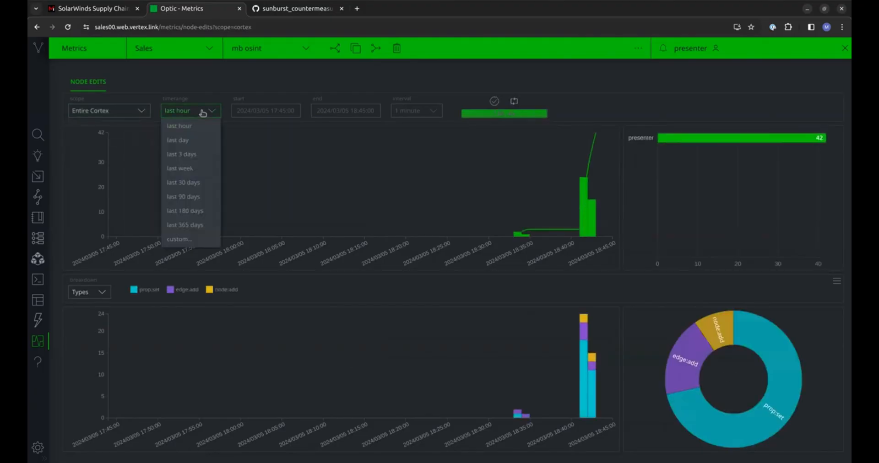
left_click(200, 169)
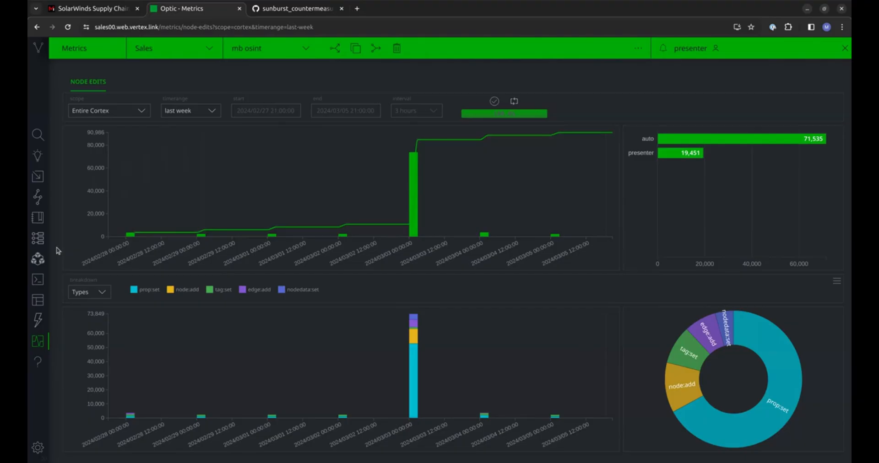
Step: Query #rep.feye=20201213 in the Research Tool as a Force Graph and inspect the MachineGuid registry key and businesslayerhost.exe nodes
left_click(38, 135)
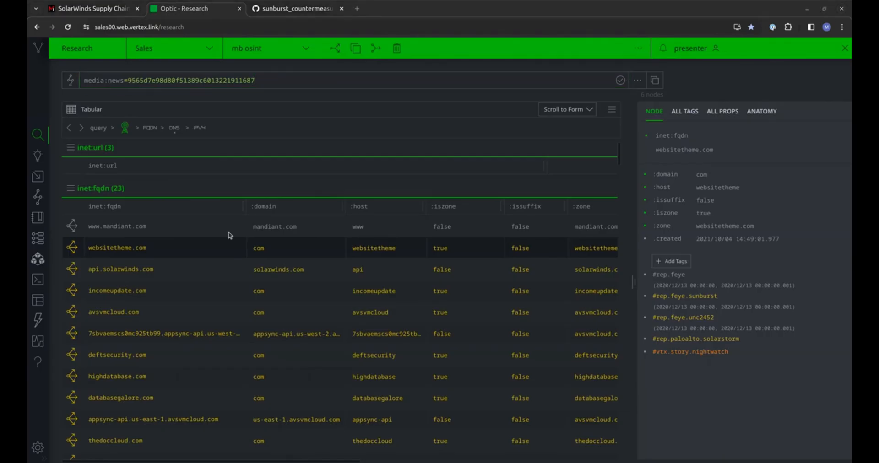
left_click(91, 110)
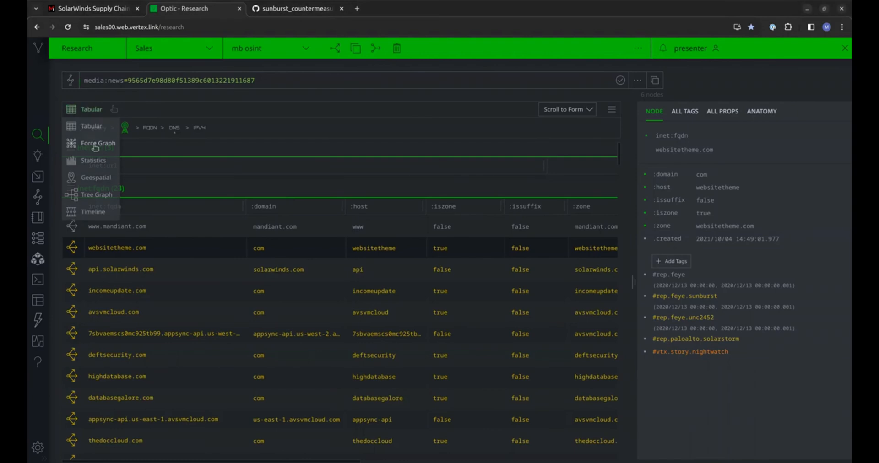
left_click(94, 144)
type("#rep.feye=20201213")
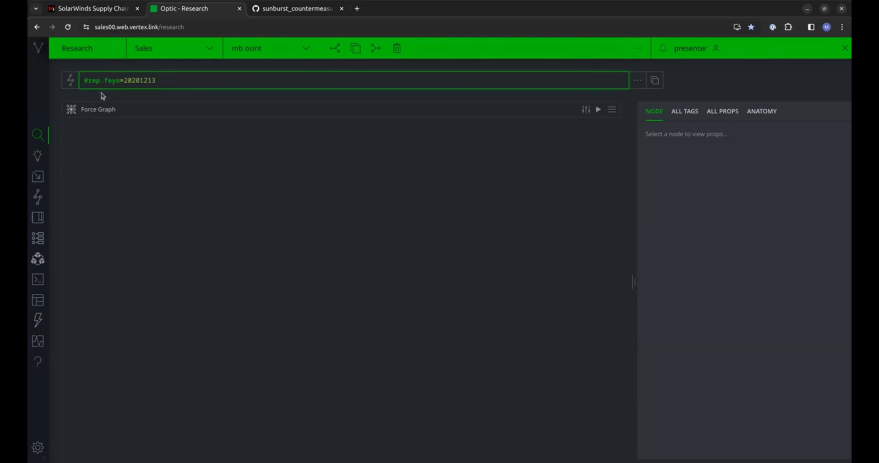
key("Return")
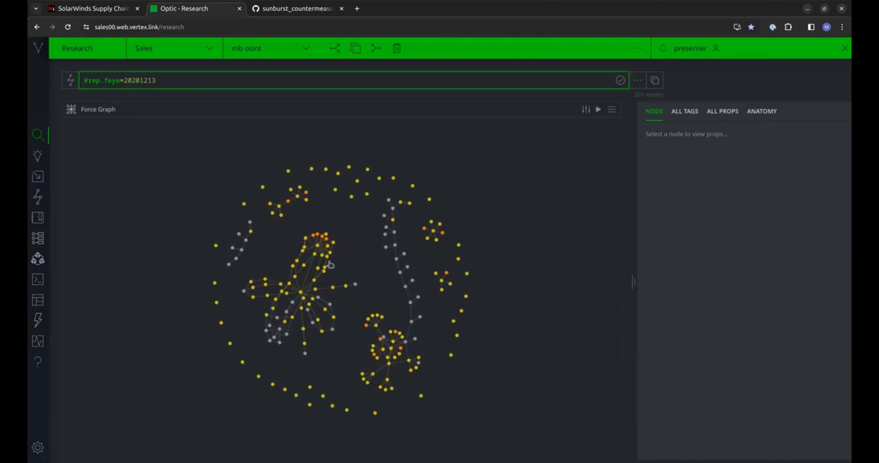
left_click(367, 196)
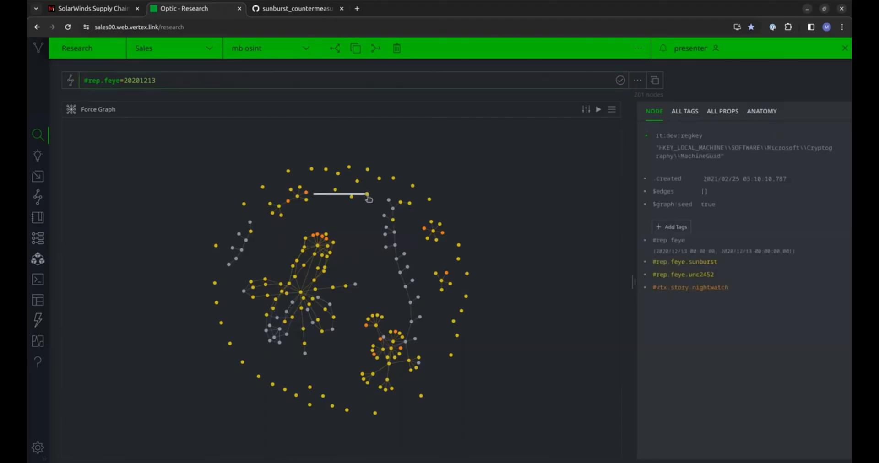
left_click(392, 178)
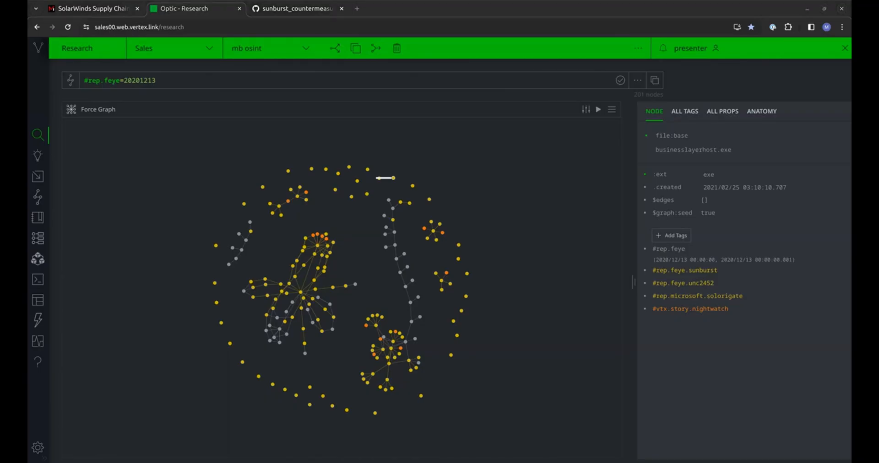
Step: Run the query #vtx.story.nightwatch to graph all nodes carrying that tag
left_click(244, 83)
key("BackSpace")
key("Up")
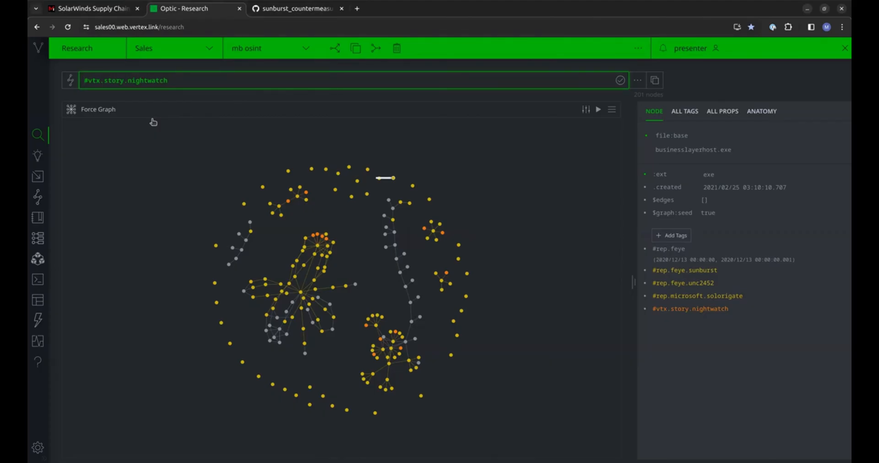
key("Return")
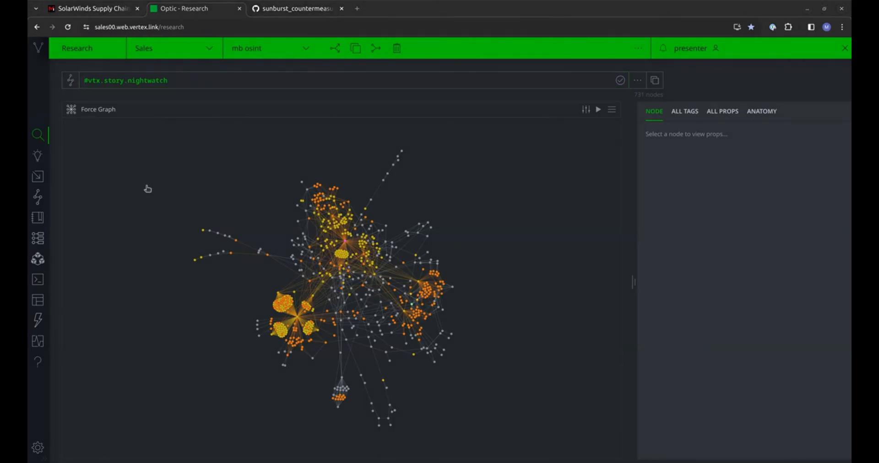
Step: Switch to the Statistics display and run the query file:bytes#rep.feye.apt1 +:mime:pe:compiled
left_click(108, 111)
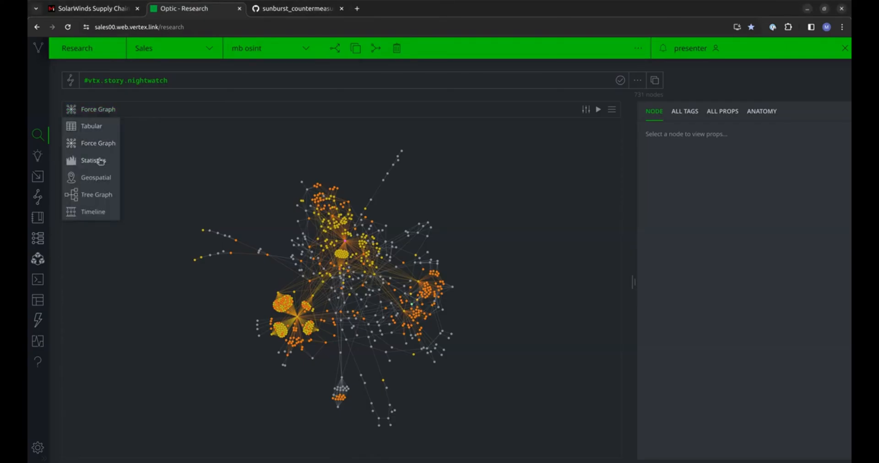
left_click(100, 161)
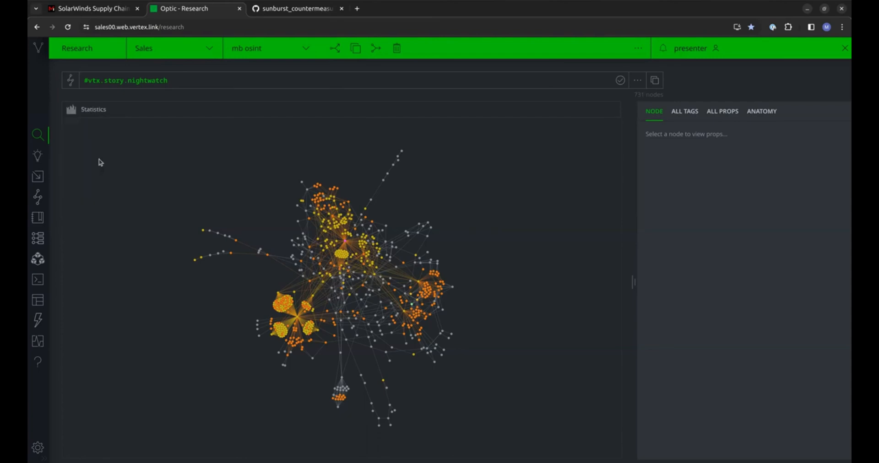
triple_click(166, 81)
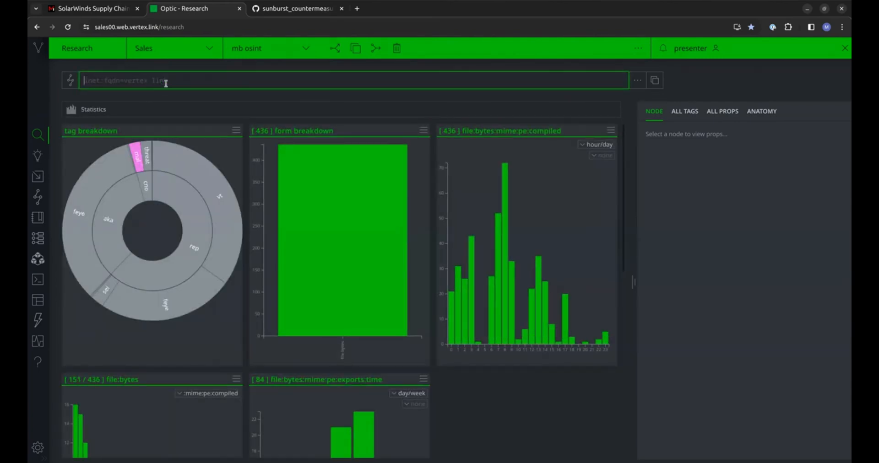
type("file:bytes#rep.feye.apt1 +:mime:pe:compiled")
key("Return")
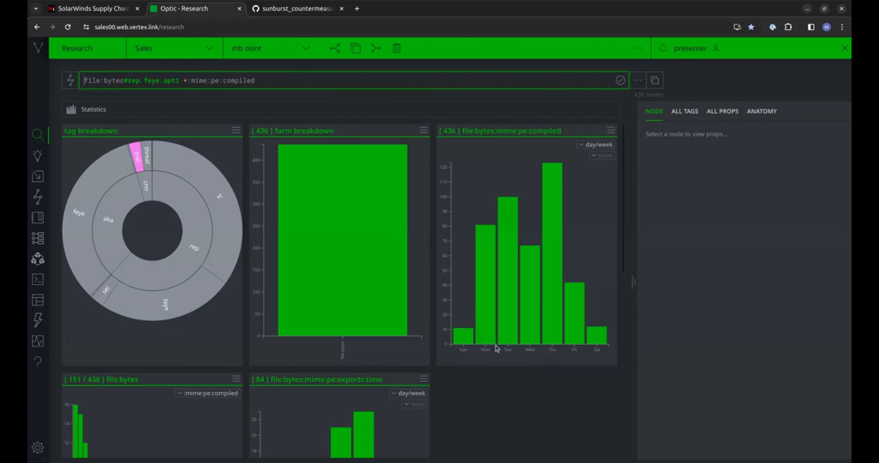
Step: Check the weekday distribution of the file compile times and regroup that bar chart by hour/day
mouse_move(489, 340)
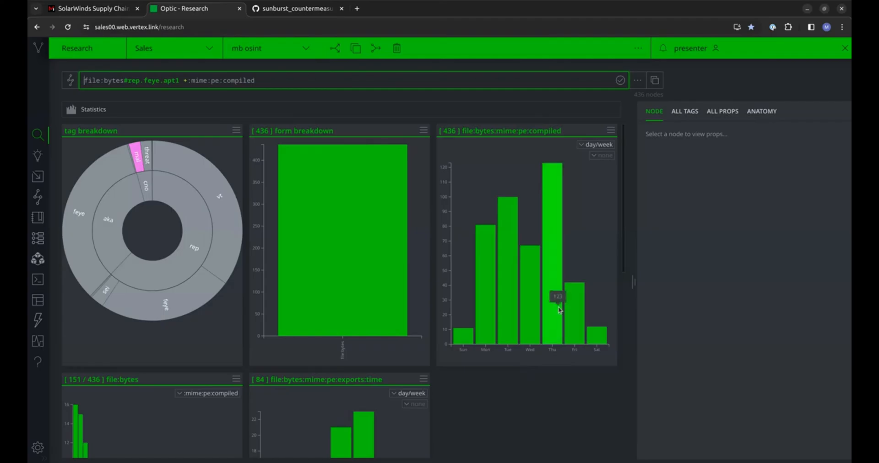
left_click(591, 145)
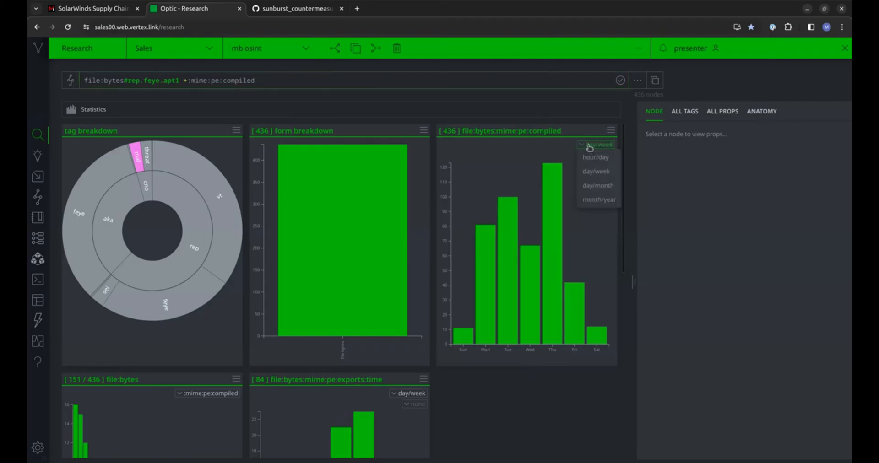
left_click(608, 157)
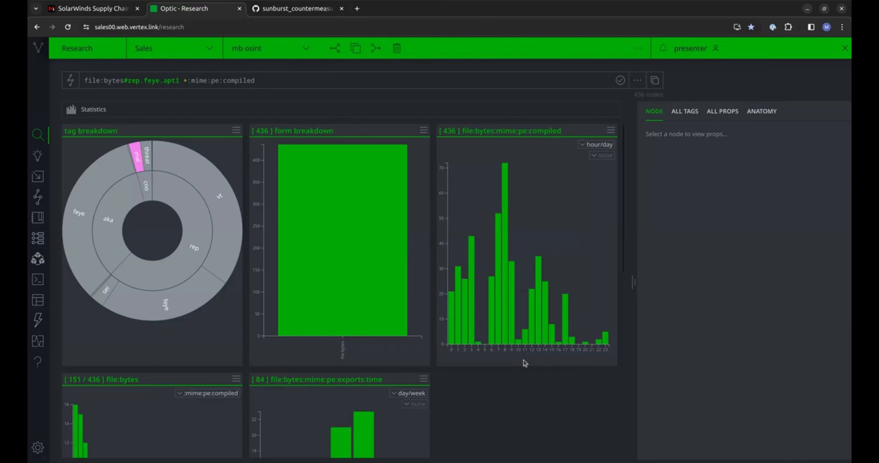
Step: Group the file:bytes:mime:pe:compiled timeline by year and inspect the node counts of individual years
scroll(516, 390, "down", 6)
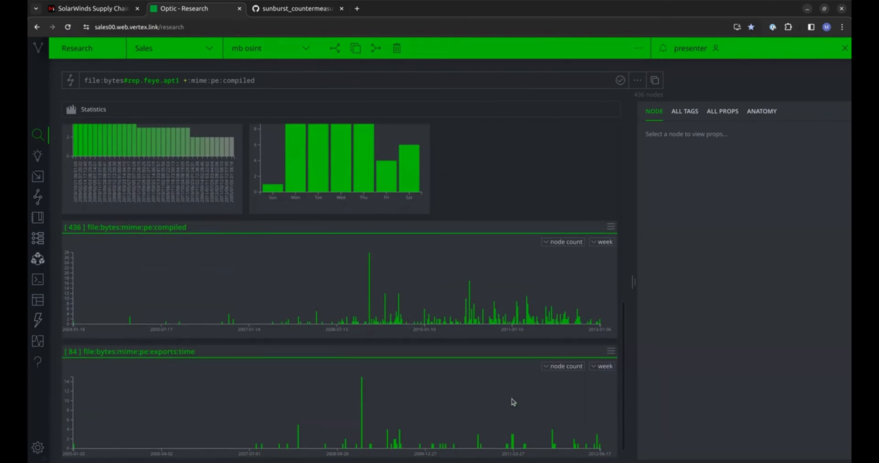
left_click(598, 244)
left_click(603, 296)
left_click(609, 244)
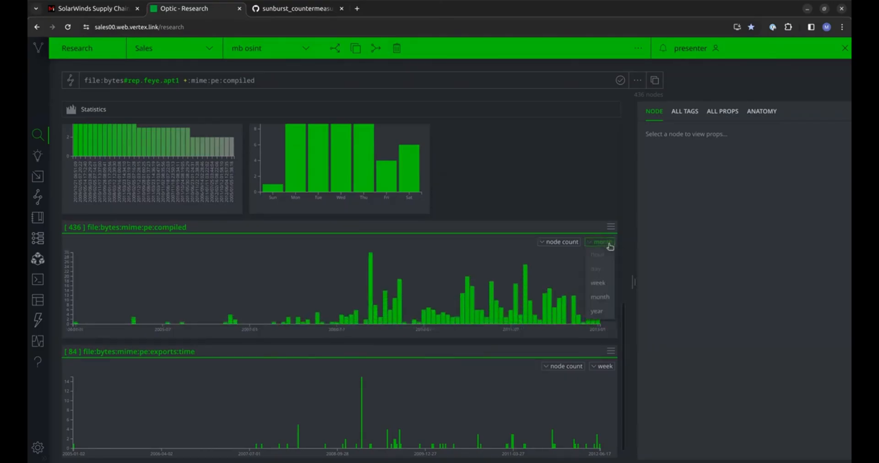
left_click(597, 311)
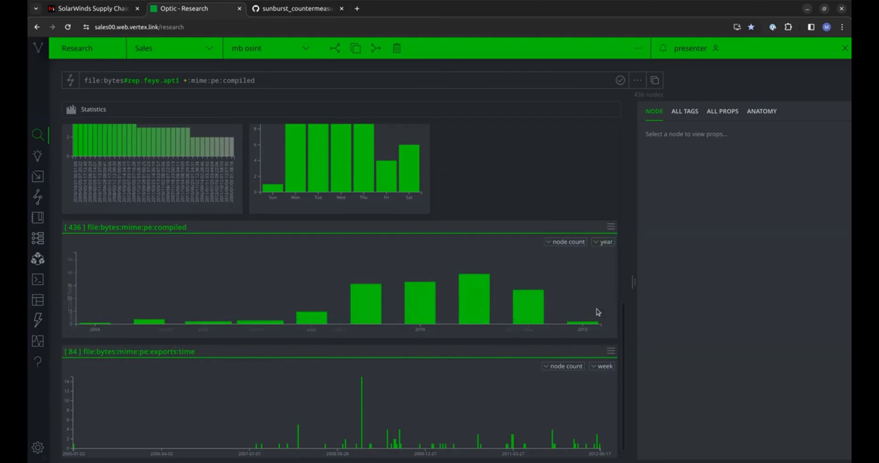
mouse_move(118, 327)
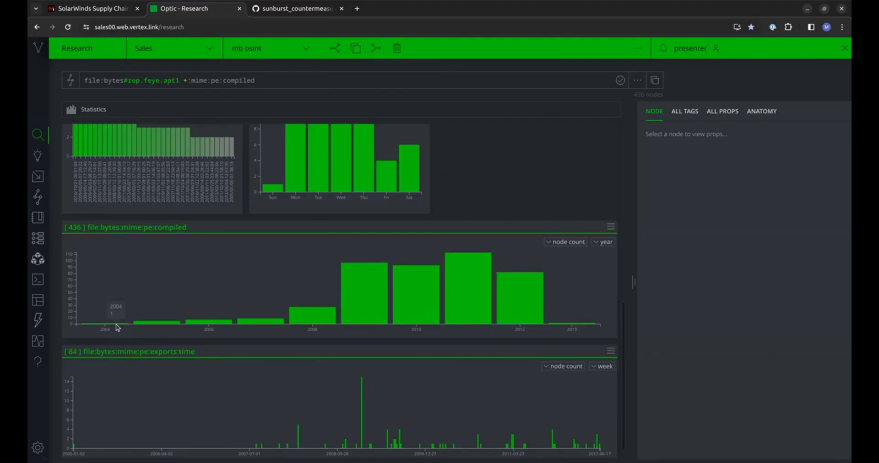
mouse_move(357, 310)
mouse_move(562, 326)
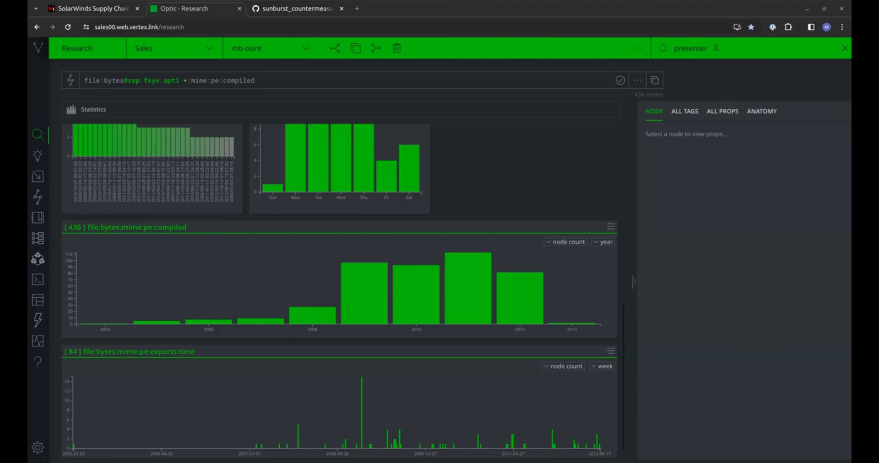
Step: Map the #vtx.story.anchorsaway nodes in the Geospatial display and inspect the Morskoy Terminal Taman place and a Black Sea vessel telemetry point
left_click(92, 109)
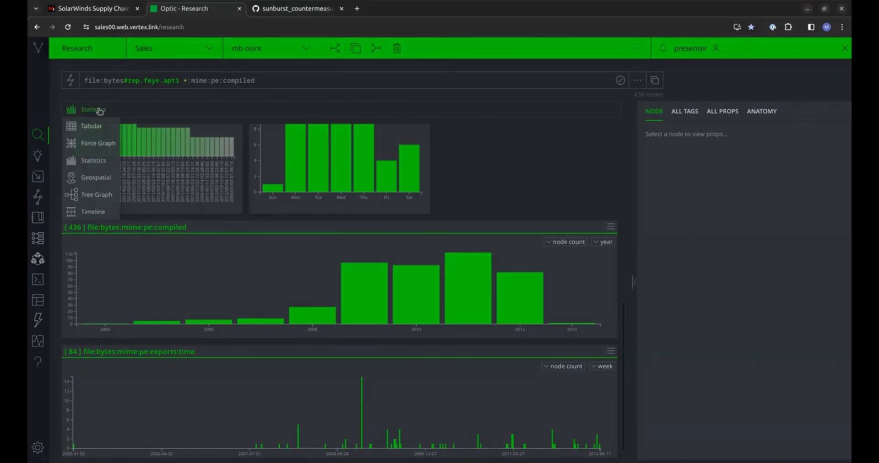
left_click(97, 178)
key("Up")
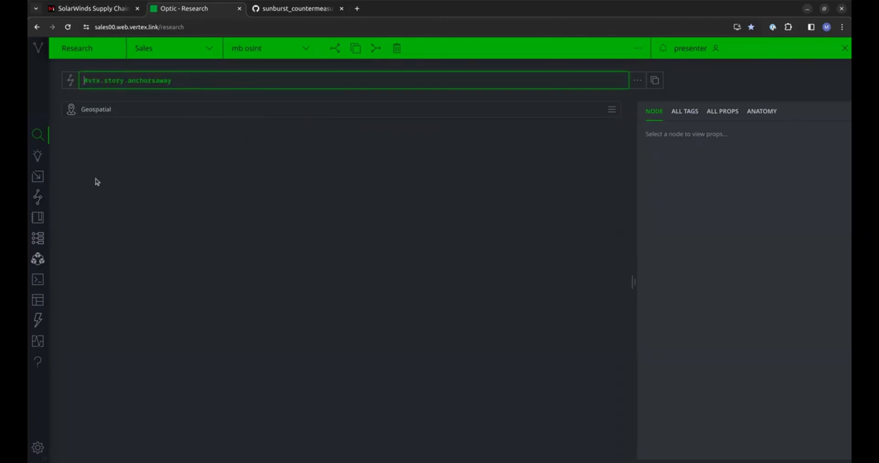
key("Return")
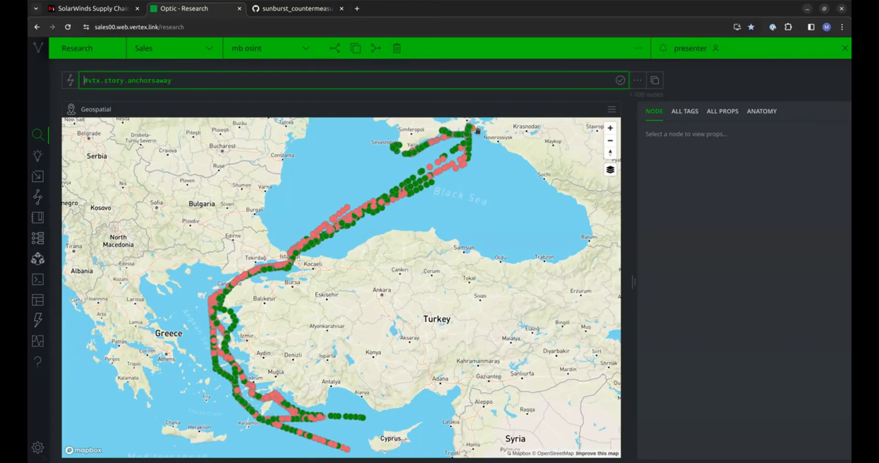
left_click(474, 128)
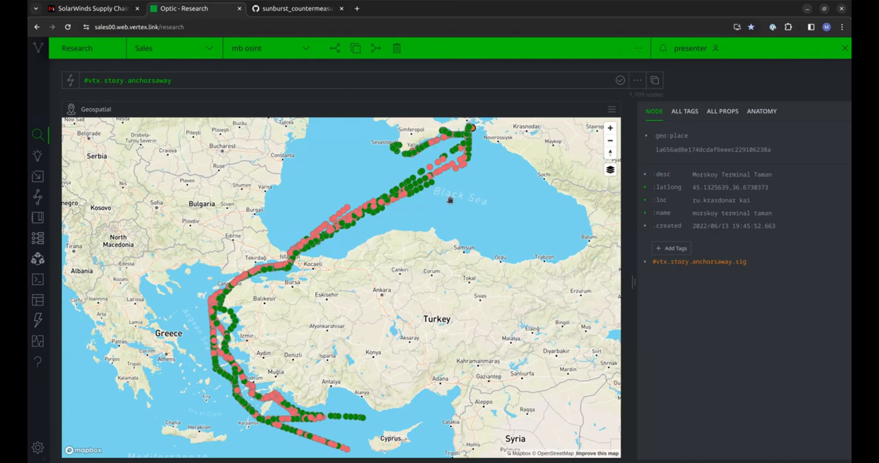
left_click(431, 184)
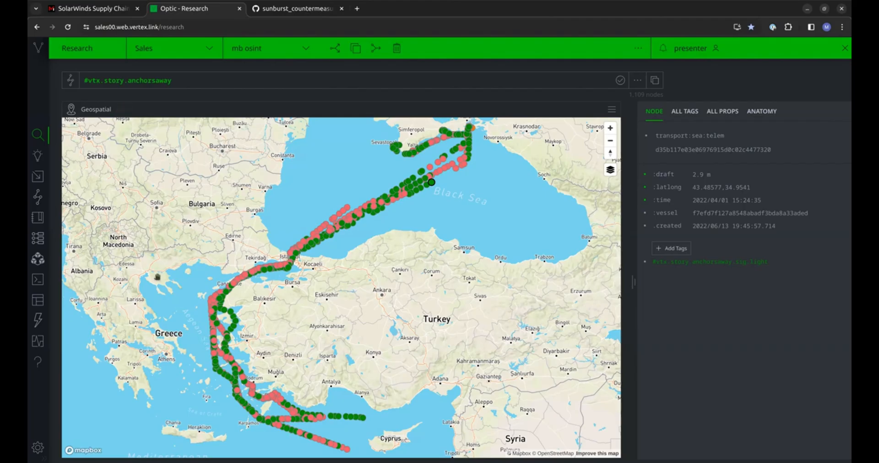
Step: Open the story Campaign Report: Solarwinds Supply Chain Attack from Stories and show it in preview mode
left_click(39, 220)
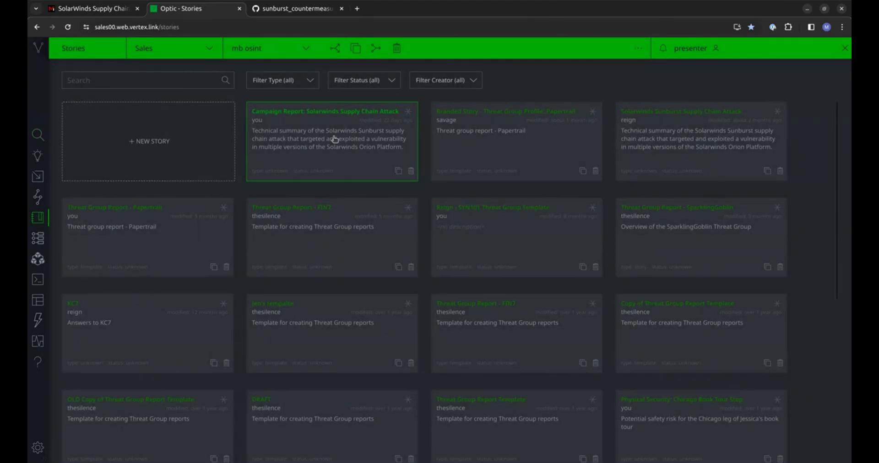
left_click(334, 139)
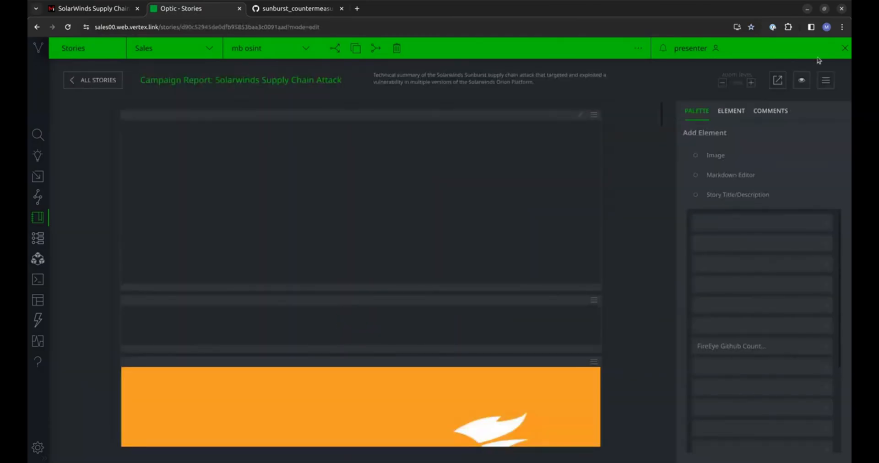
left_click(801, 80)
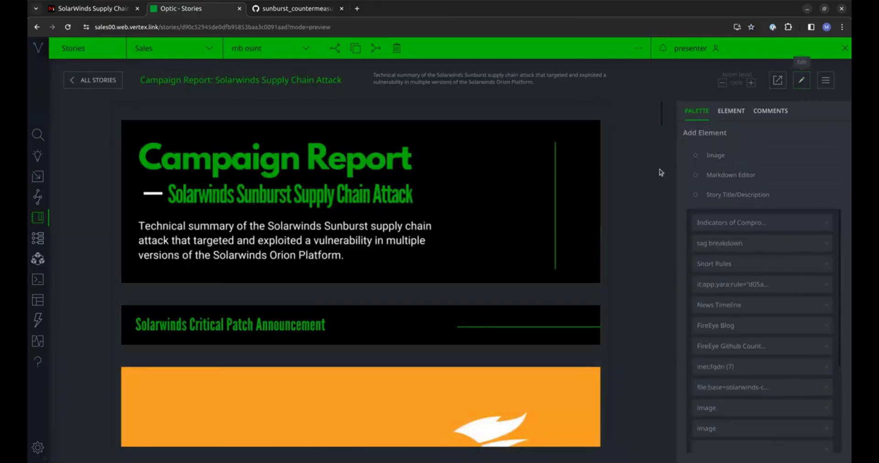
Step: Read through the campaign report from its title through the Sunburst OSINT and Campaign Malware Families sections to the Indicators of Compromise
scroll(618, 263, "down", 3)
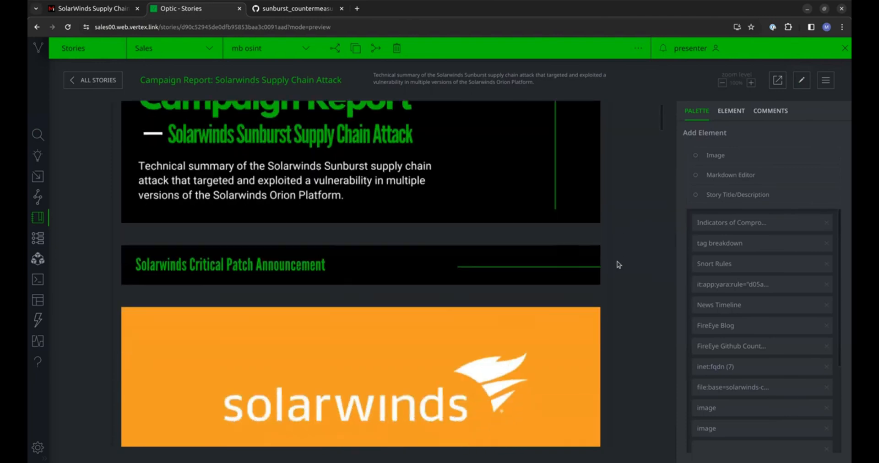
scroll(617, 265, "down", 3)
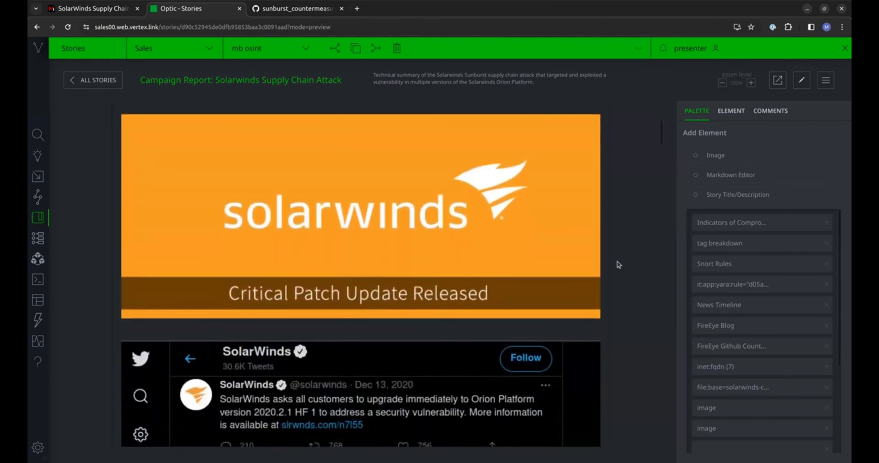
scroll(618, 293, "down", 5)
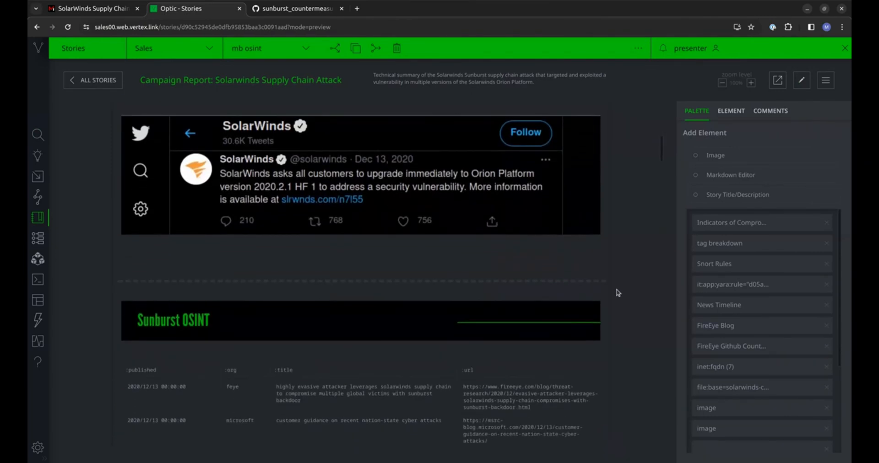
scroll(623, 330, "down", 3)
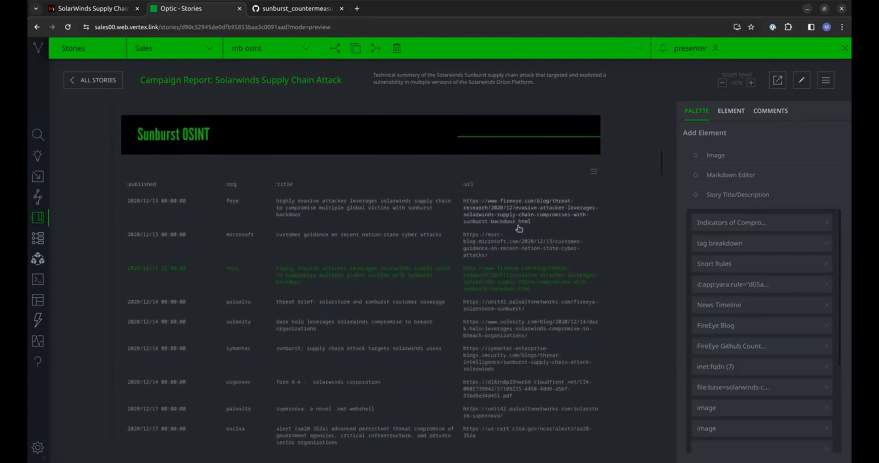
scroll(627, 336, "down", 4)
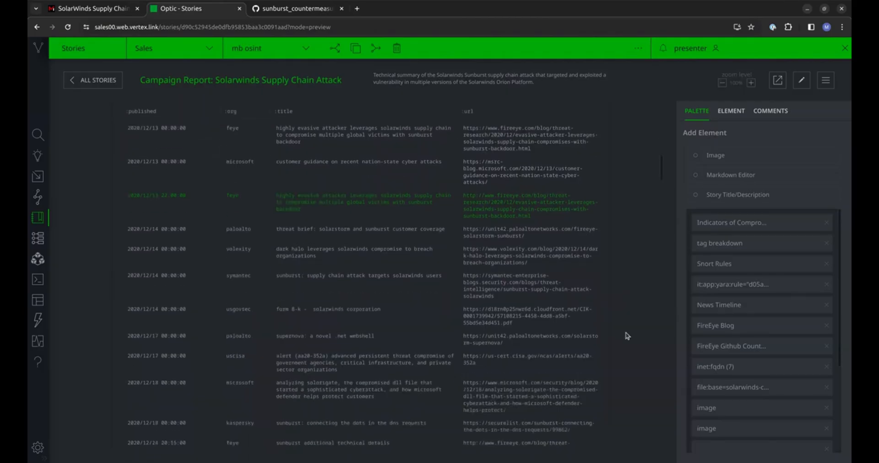
scroll(627, 336, "down", 4)
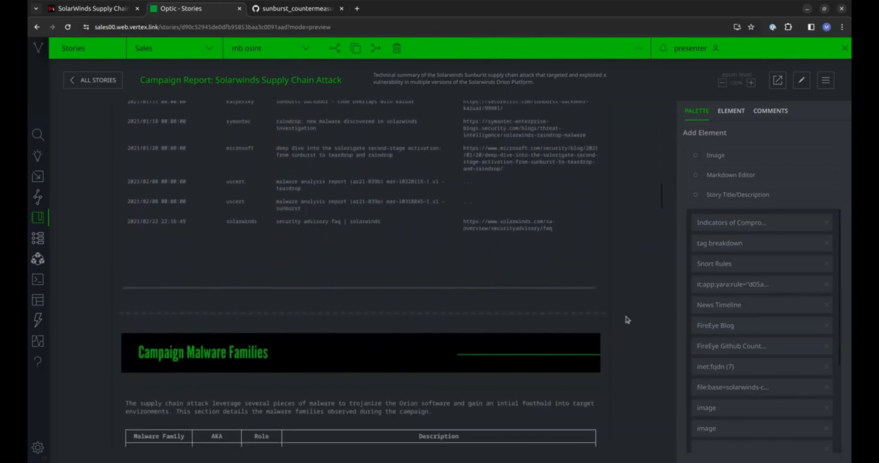
scroll(626, 315, "down", 1)
scroll(625, 311, "down", 2)
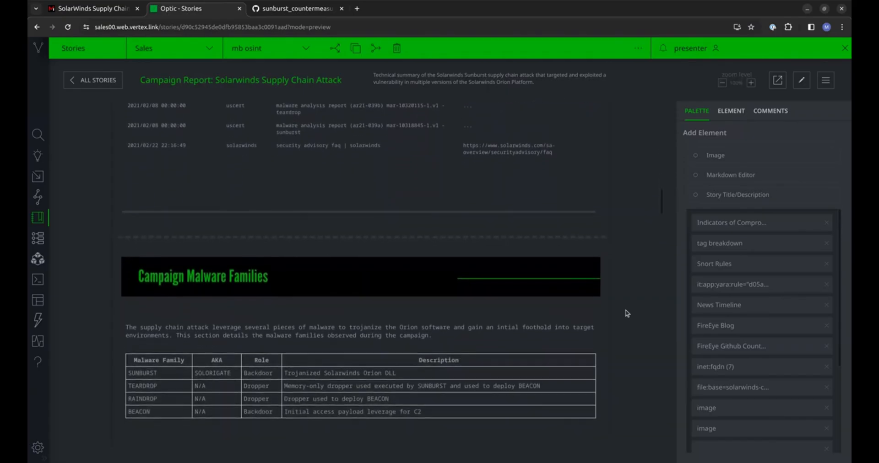
scroll(626, 313, "down", 6)
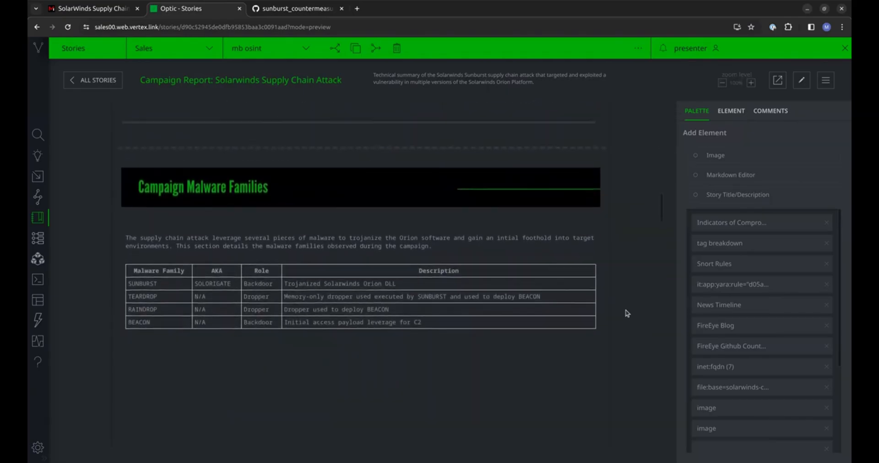
scroll(626, 313, "down", 5)
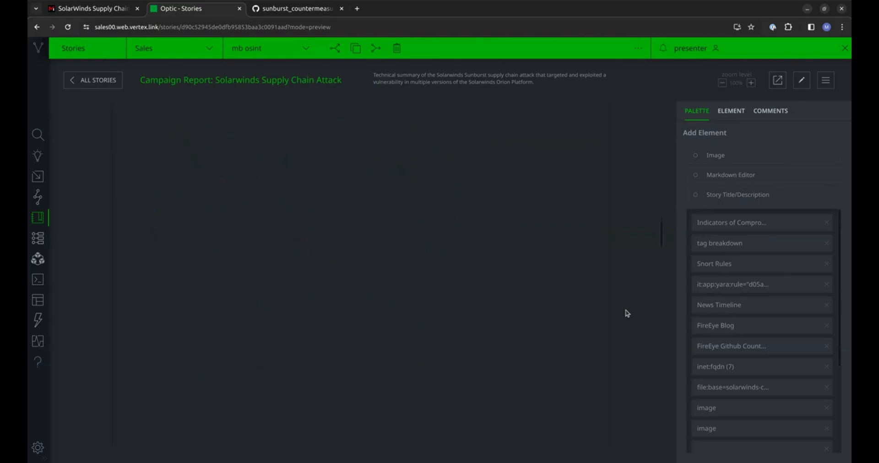
scroll(626, 313, "down", 2)
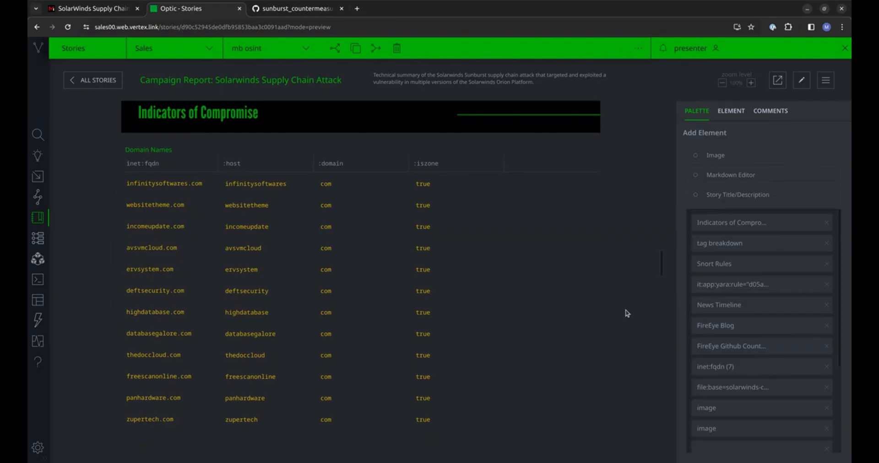
Step: Check the element options of the Domain Names table in edit mode and return the story to preview mode
left_click(800, 83)
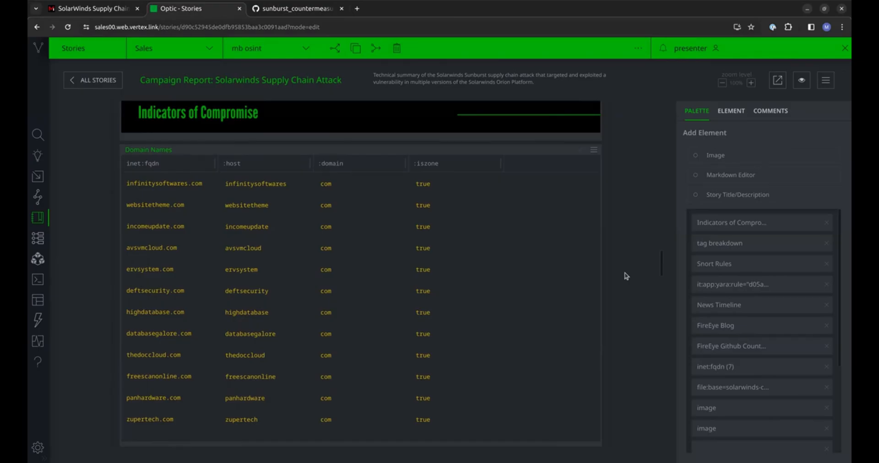
left_click(594, 151)
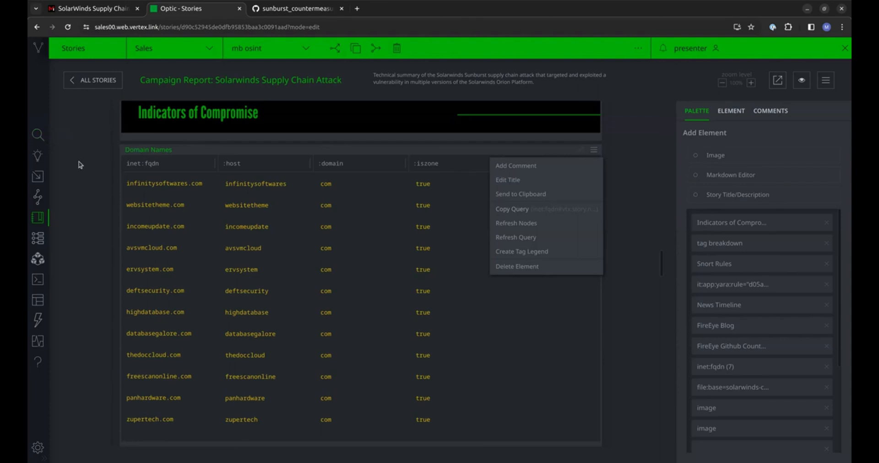
left_click(633, 181)
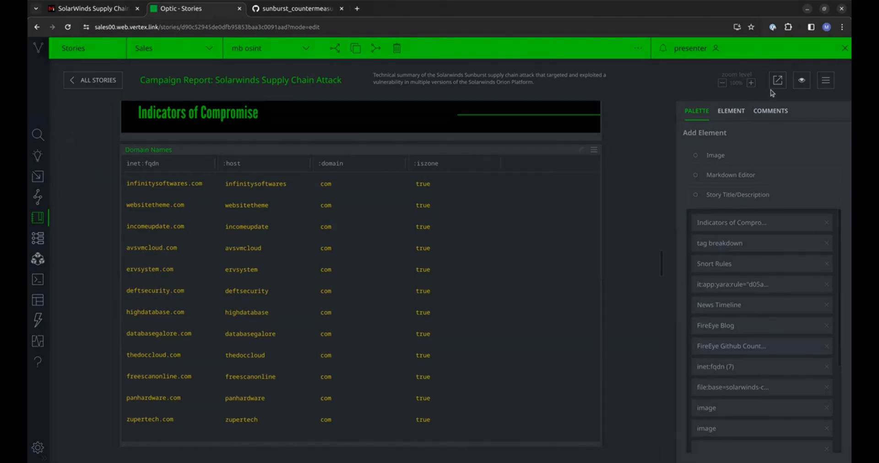
left_click(800, 80)
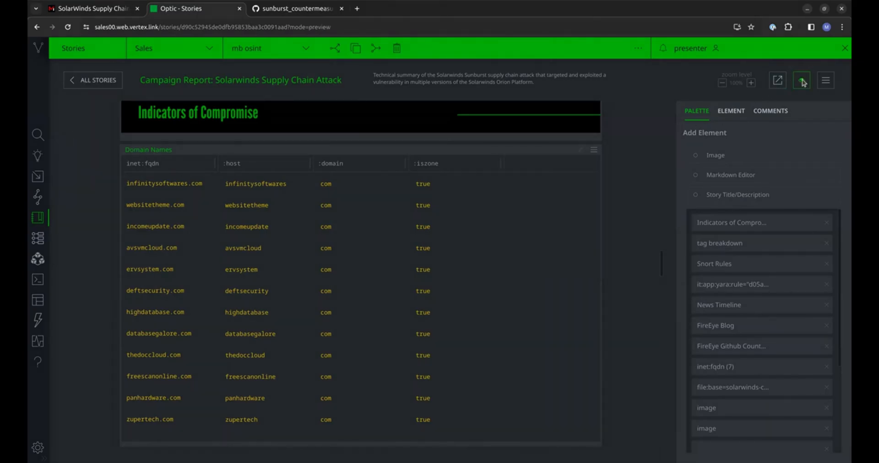
Step: Review the story's comments, including the conversation of the first comment, and return to the comment list
left_click(776, 113)
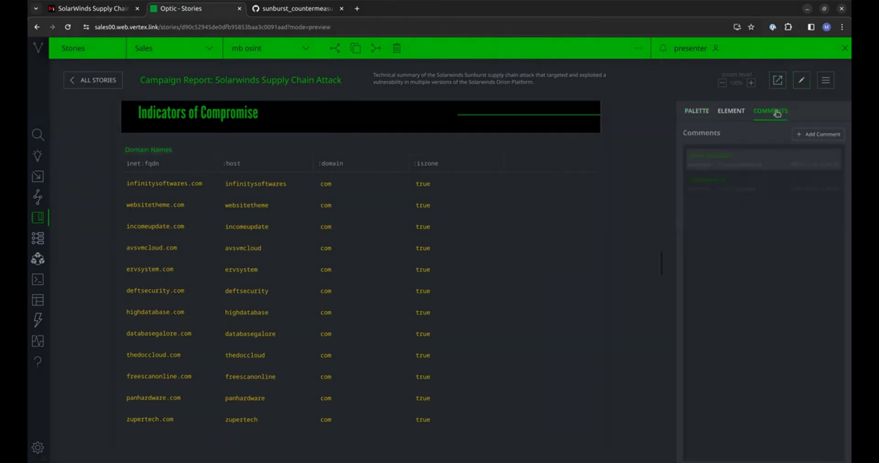
left_click(751, 165)
left_click(723, 374)
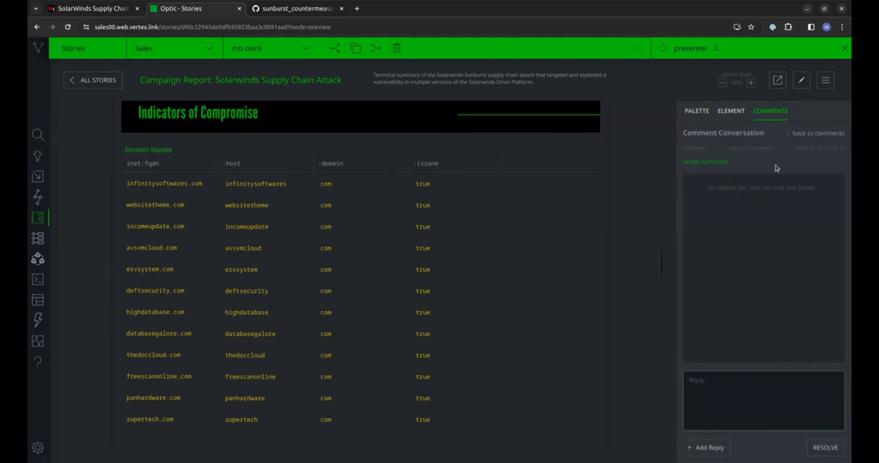
left_click(797, 136)
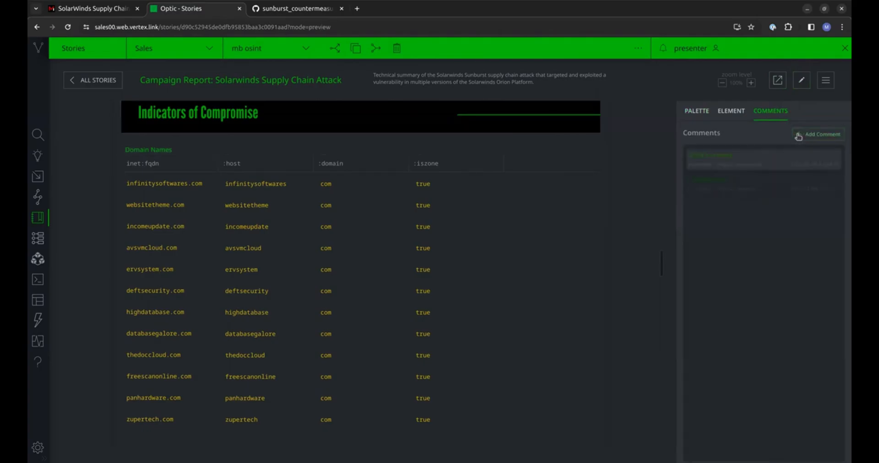
Step: Check the user permissions in the Story Settings and close them
left_click(824, 86)
left_click(791, 112)
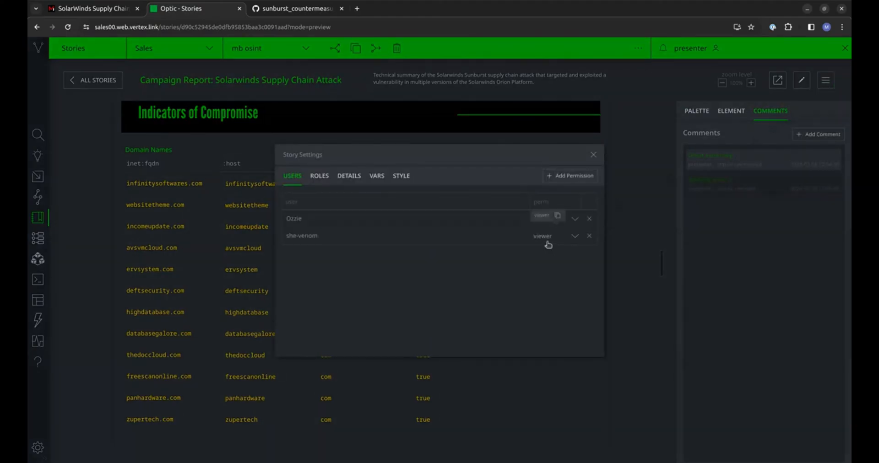
left_click(593, 156)
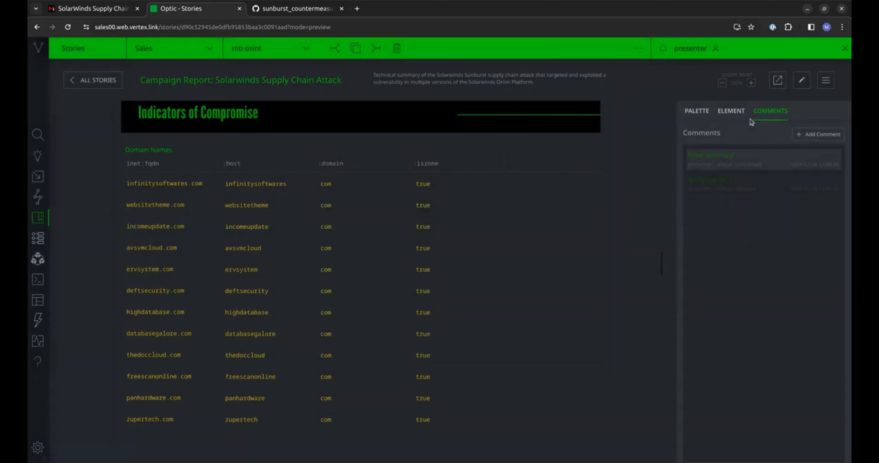